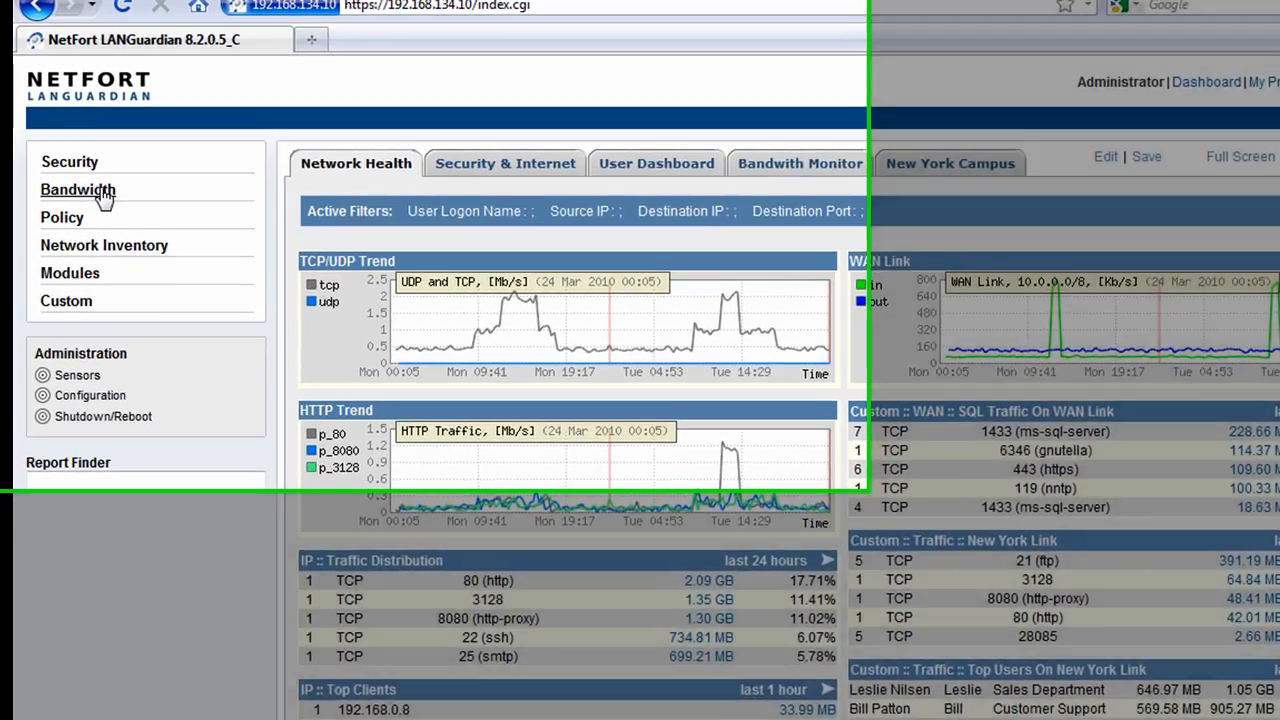
Open the Top Users report among the IP bandwidth reports
{"action": "left_click", "coordinate": [102, 193]}
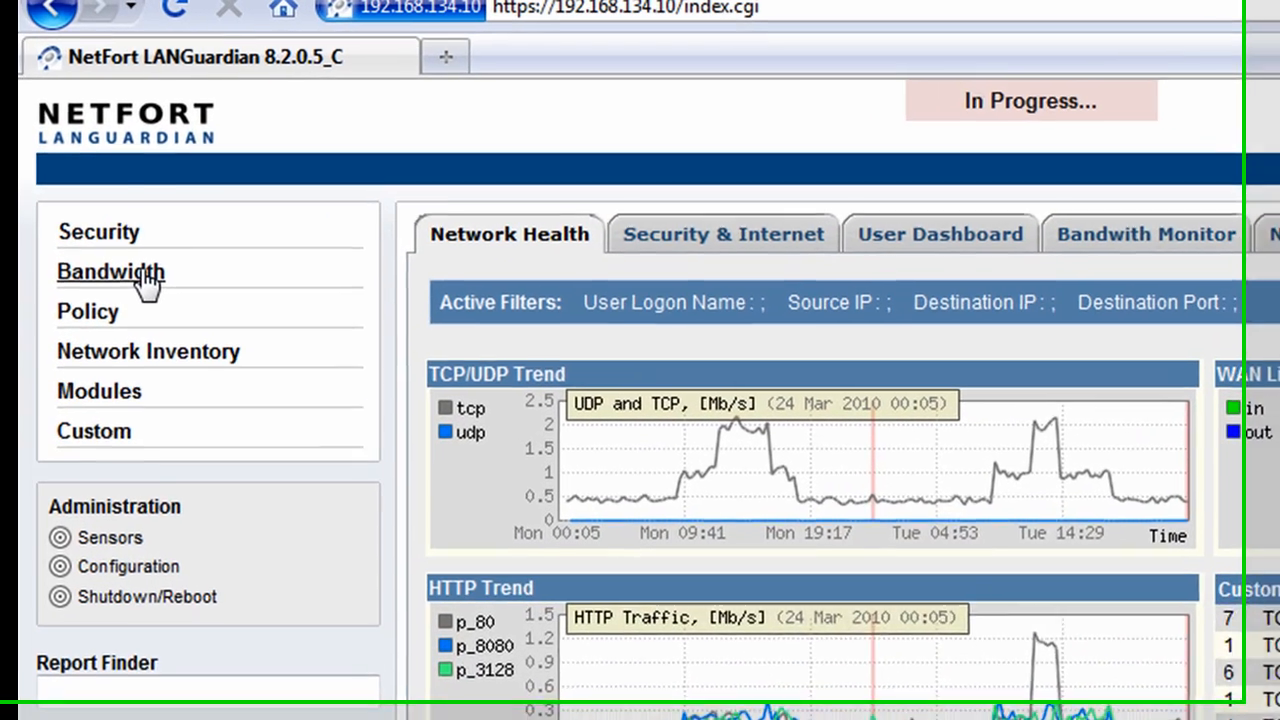
{"action": "left_click", "coordinate": [69, 218]}
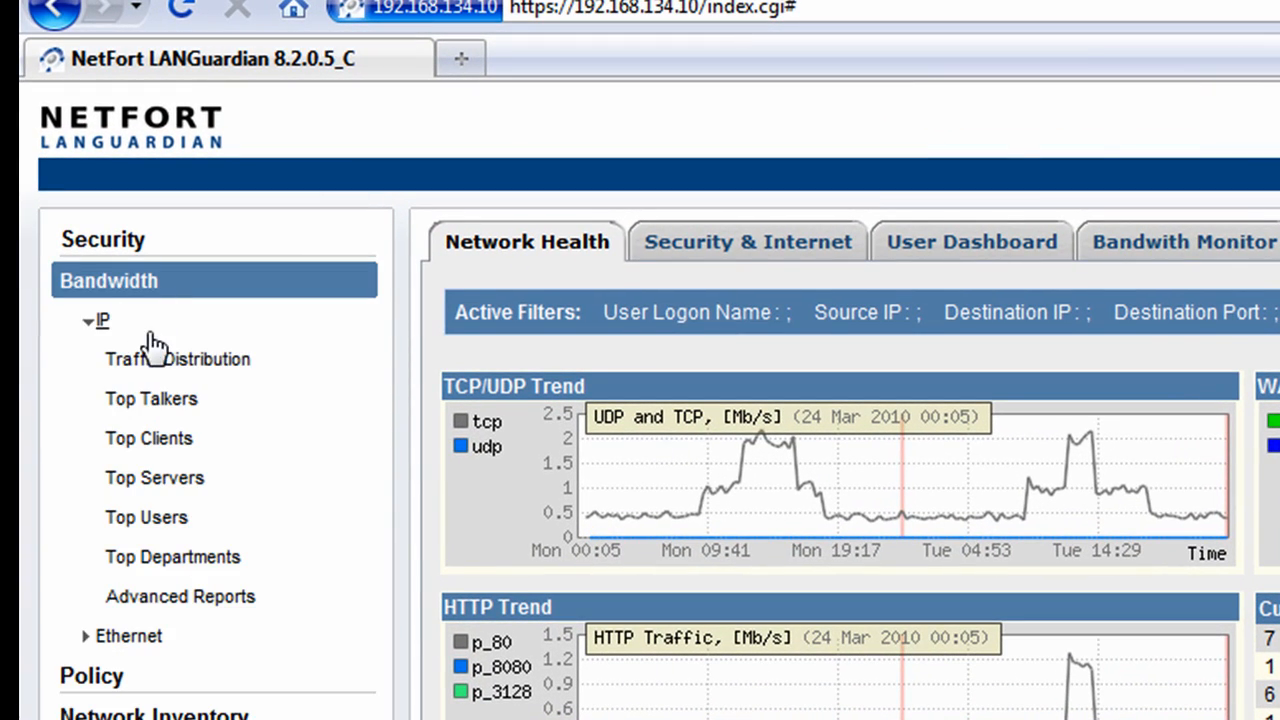
{"action": "left_click", "coordinate": [163, 518]}
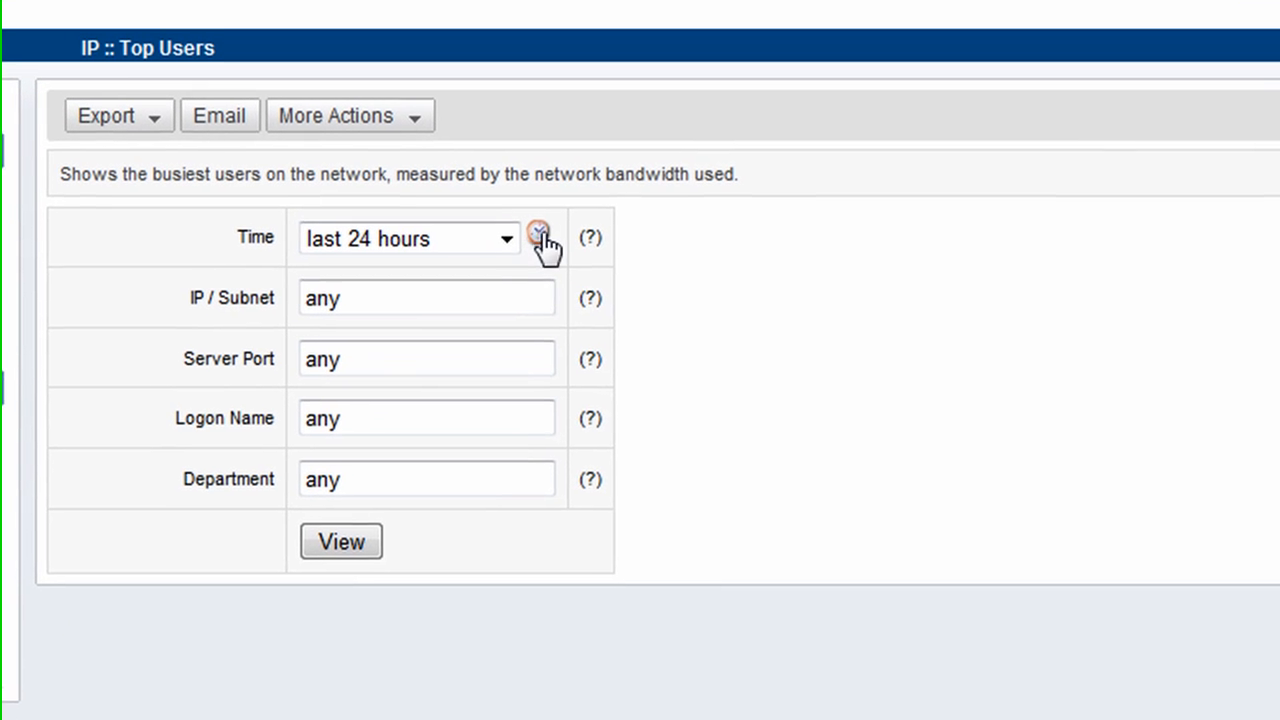
Run the Top Users report for the last 24 hours, filtered by the user's logon name
{"action": "left_click", "coordinate": [911, 362]}
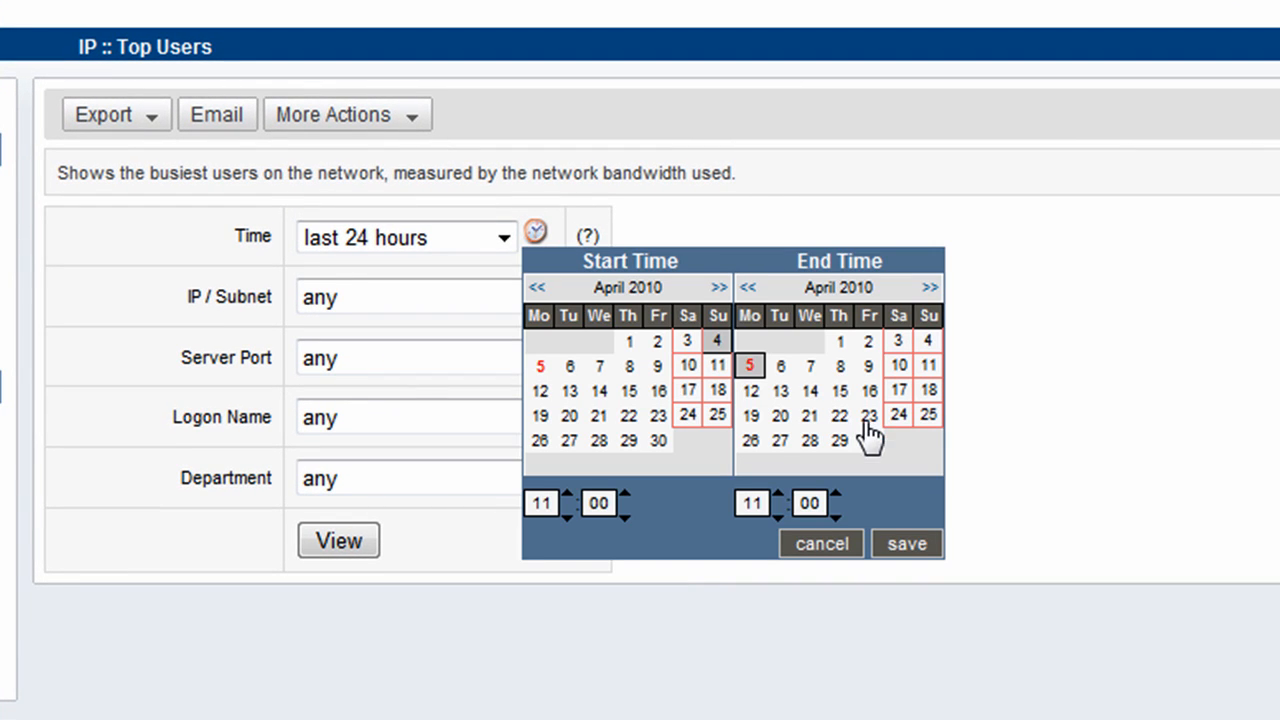
{"action": "left_click", "coordinate": [884, 545]}
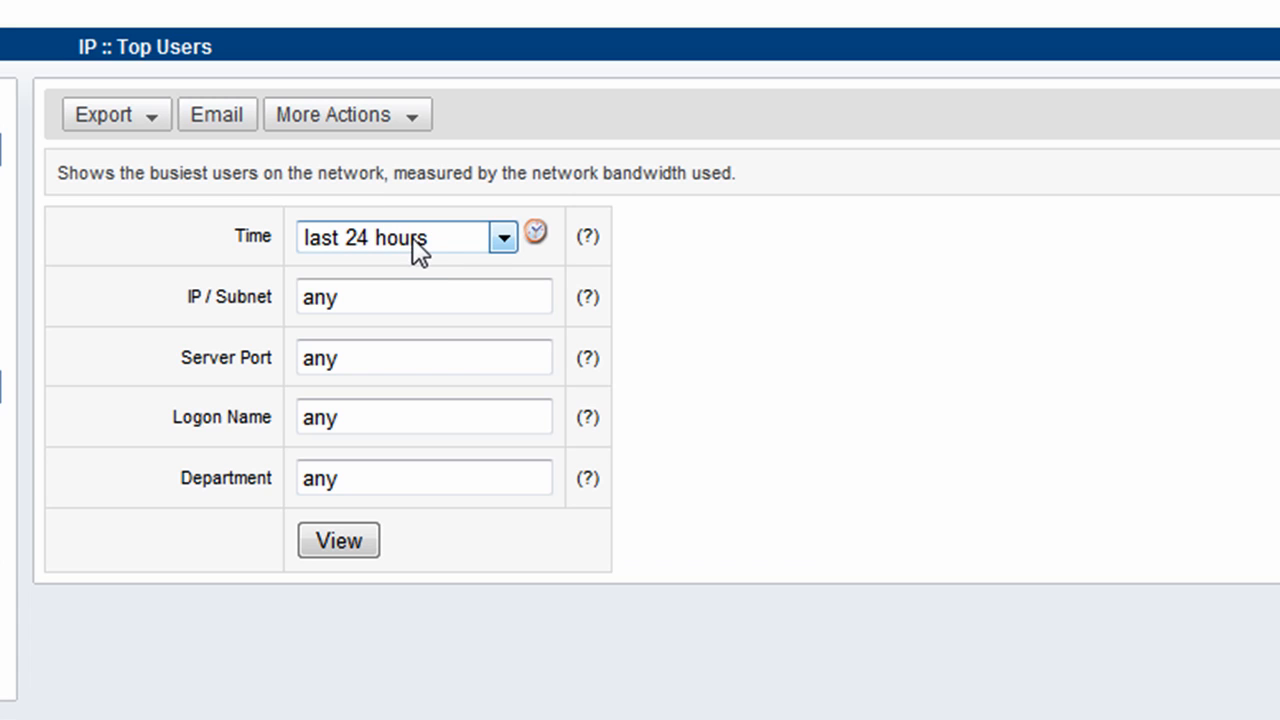
{"action": "left_click", "coordinate": [386, 420]}
{"action": "left_click_drag", "start_coordinate": [386, 420], "coordinate": [151, 420]}
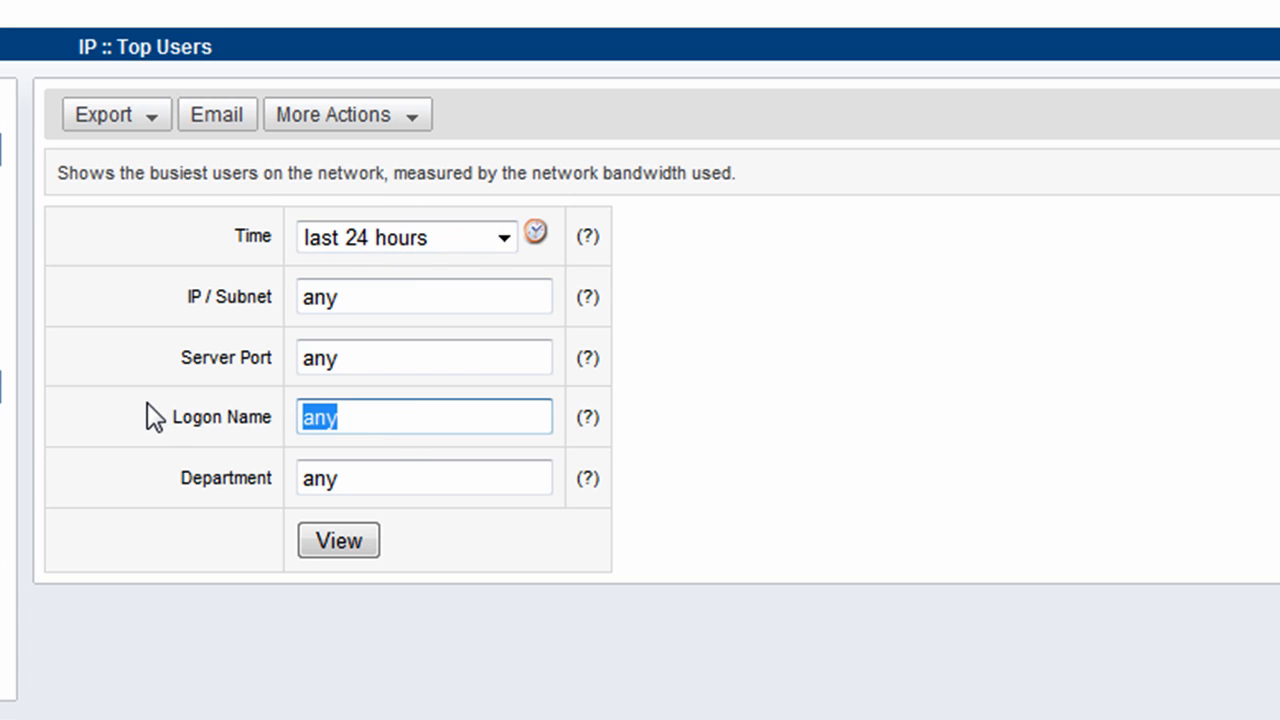
{"action": "type", "text": "wendy"}
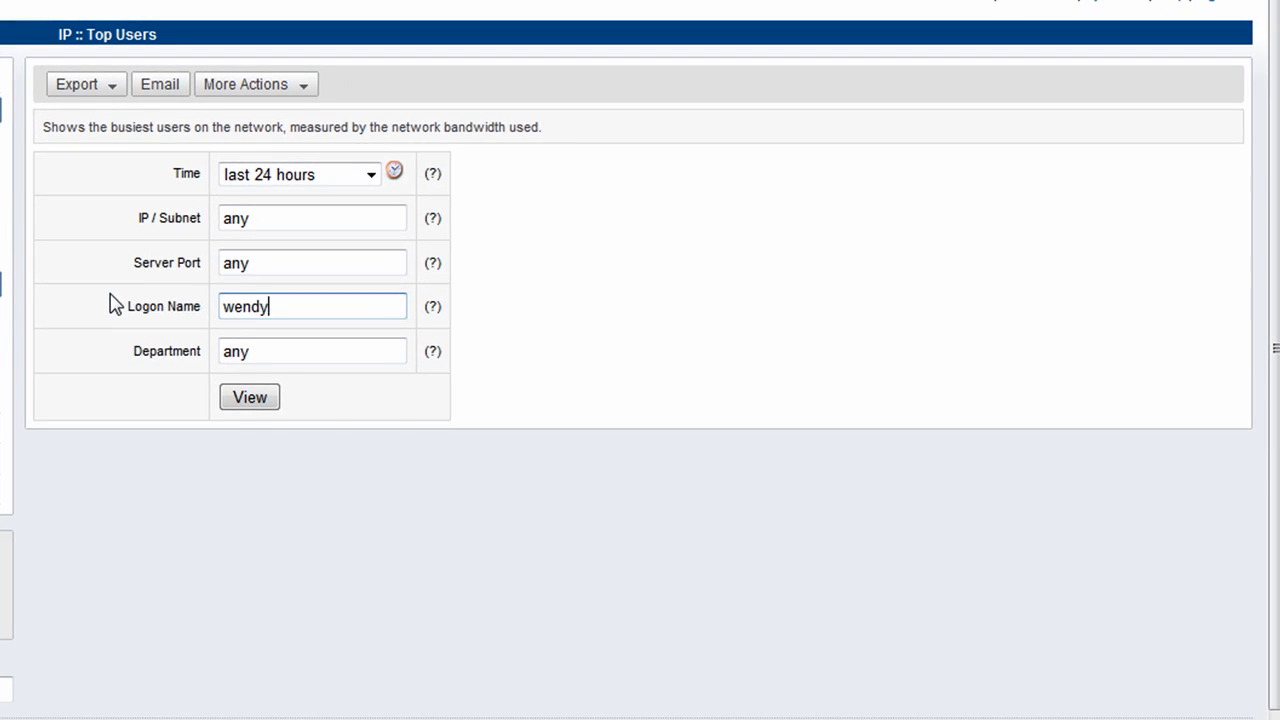
{"action": "left_click", "coordinate": [250, 398]}
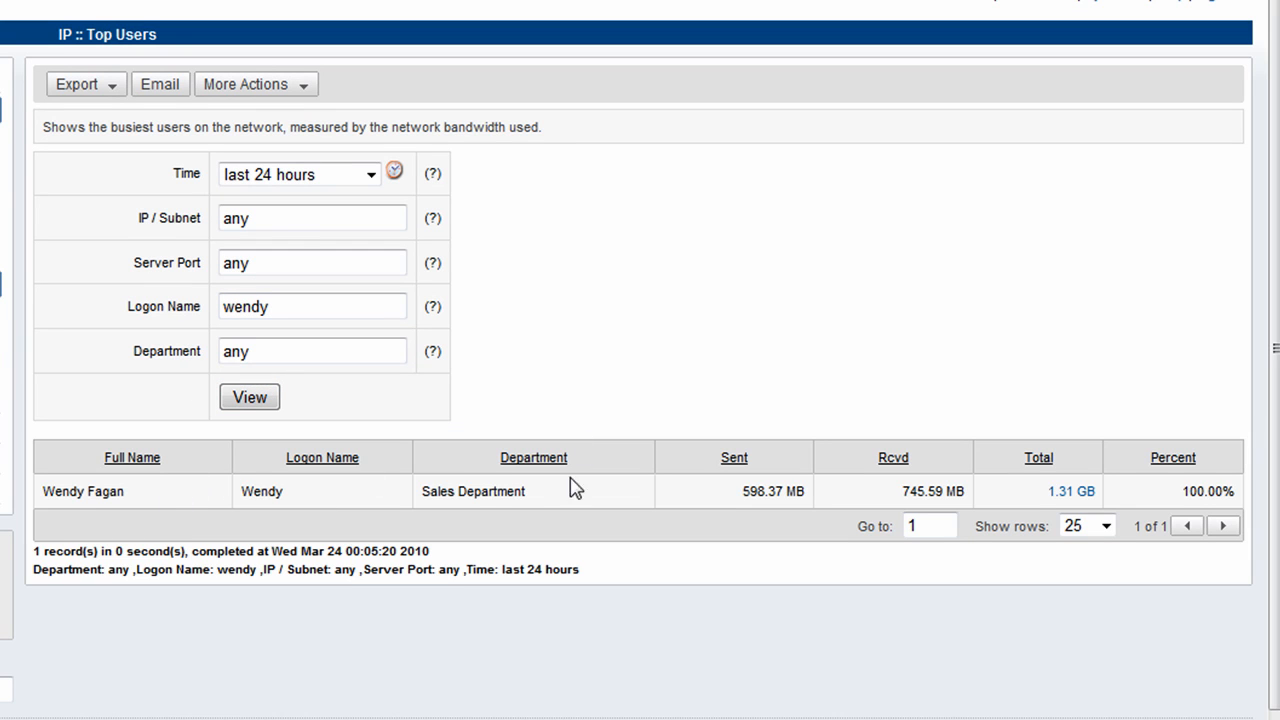
Drill into the user's total traffic by service and open the sessions behind the 22 (ssh) total
{"action": "left_click", "coordinate": [1085, 495]}
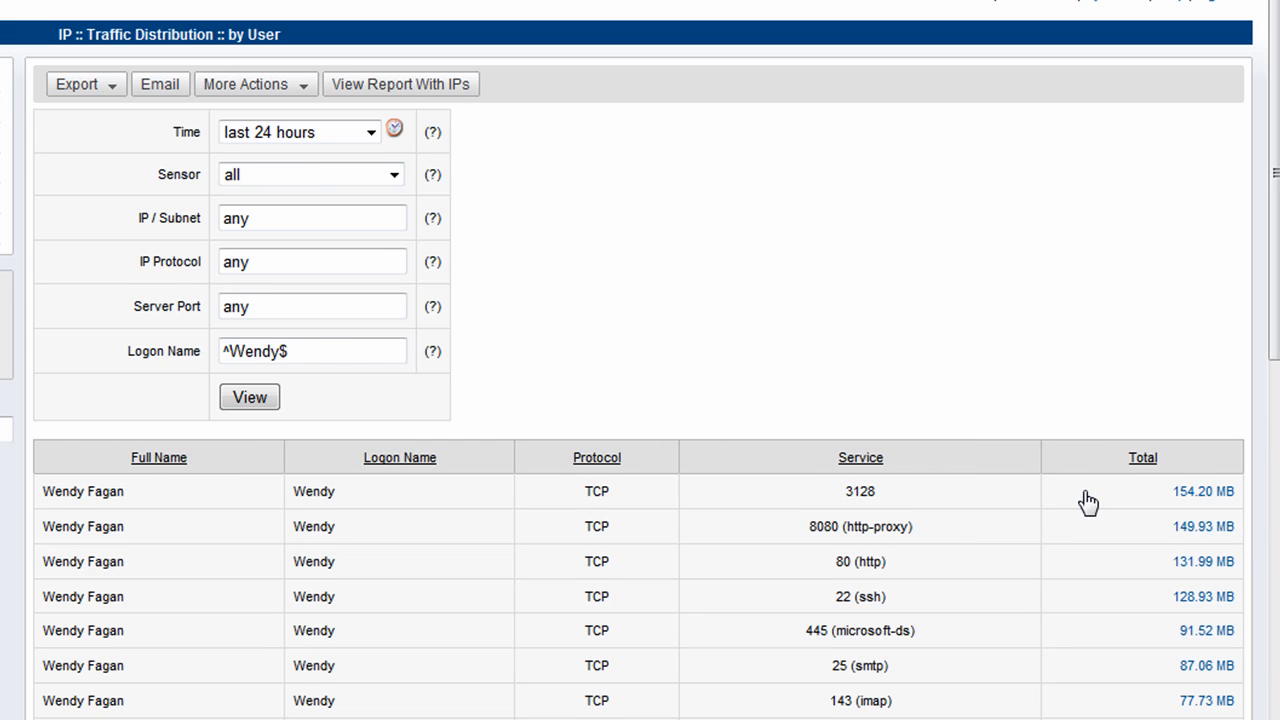
{"action": "scroll", "coordinate": [1080, 495], "scroll_direction": "down", "scroll_amount": 3}
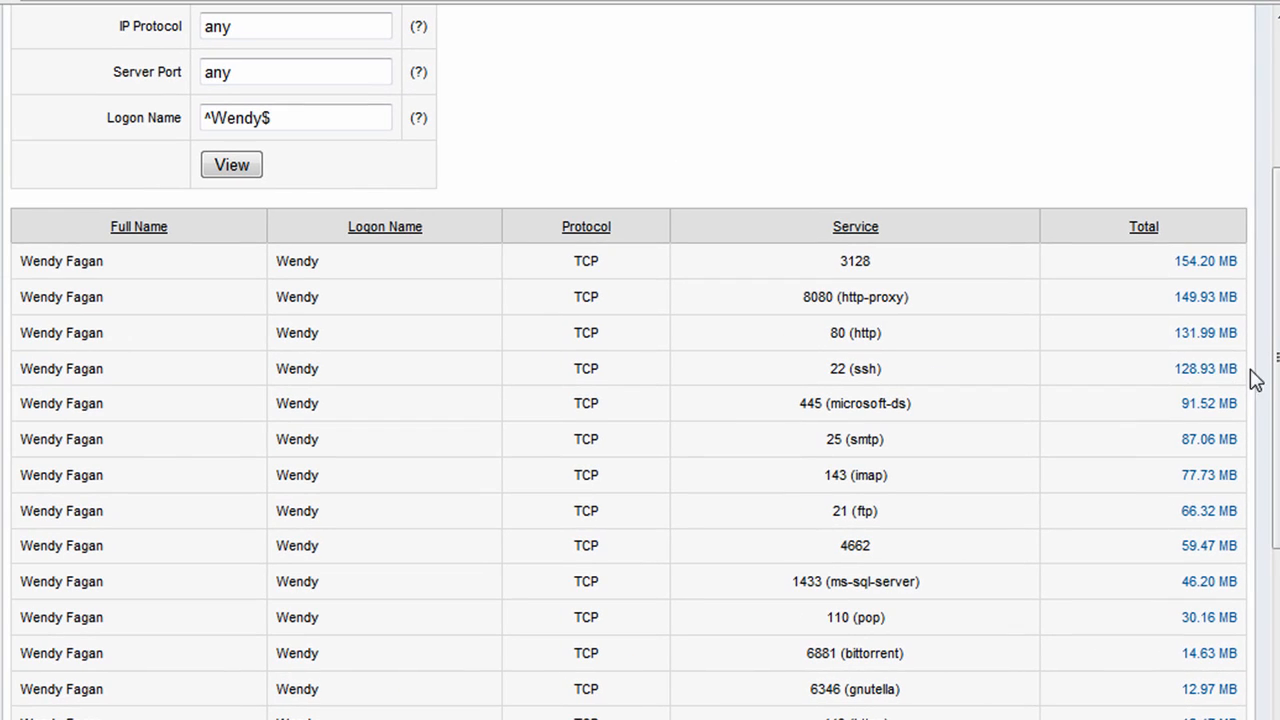
{"action": "left_click", "coordinate": [1204, 370]}
{"action": "scroll", "coordinate": [357, 340], "scroll_direction": "down", "scroll_amount": 3}
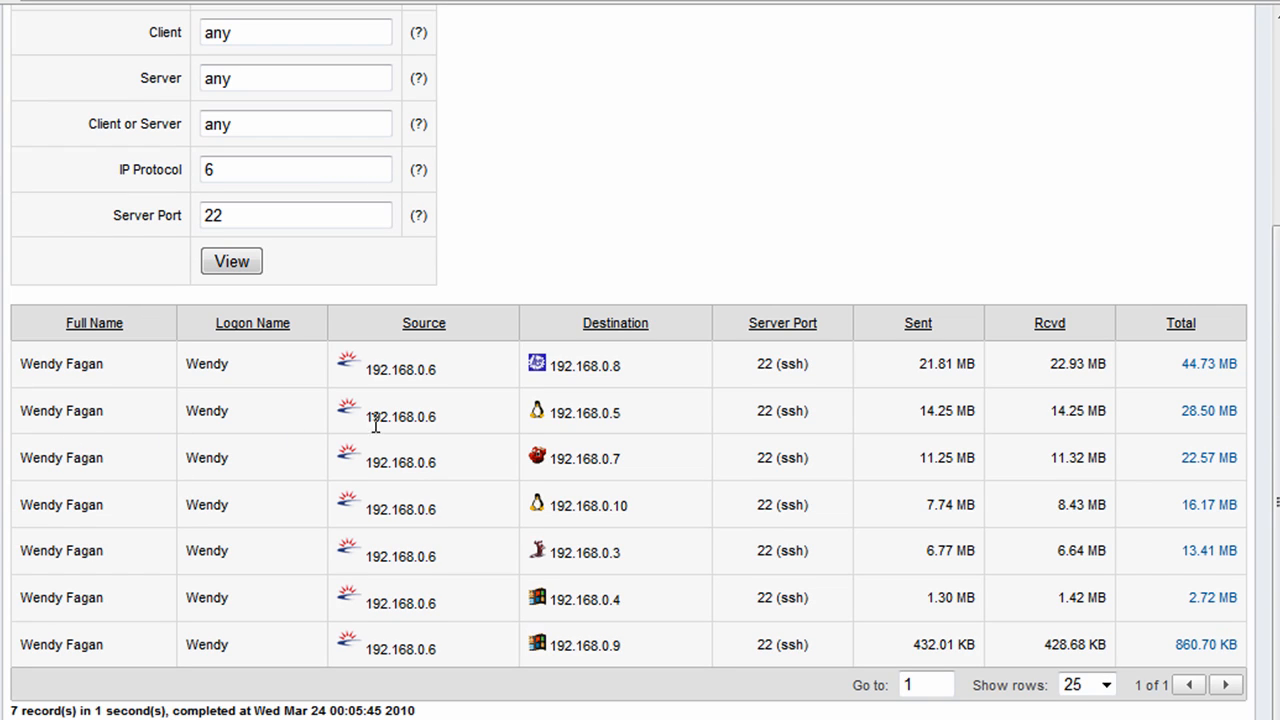
{"action": "left_click_drag", "start_coordinate": [440, 418], "coordinate": [375, 420]}
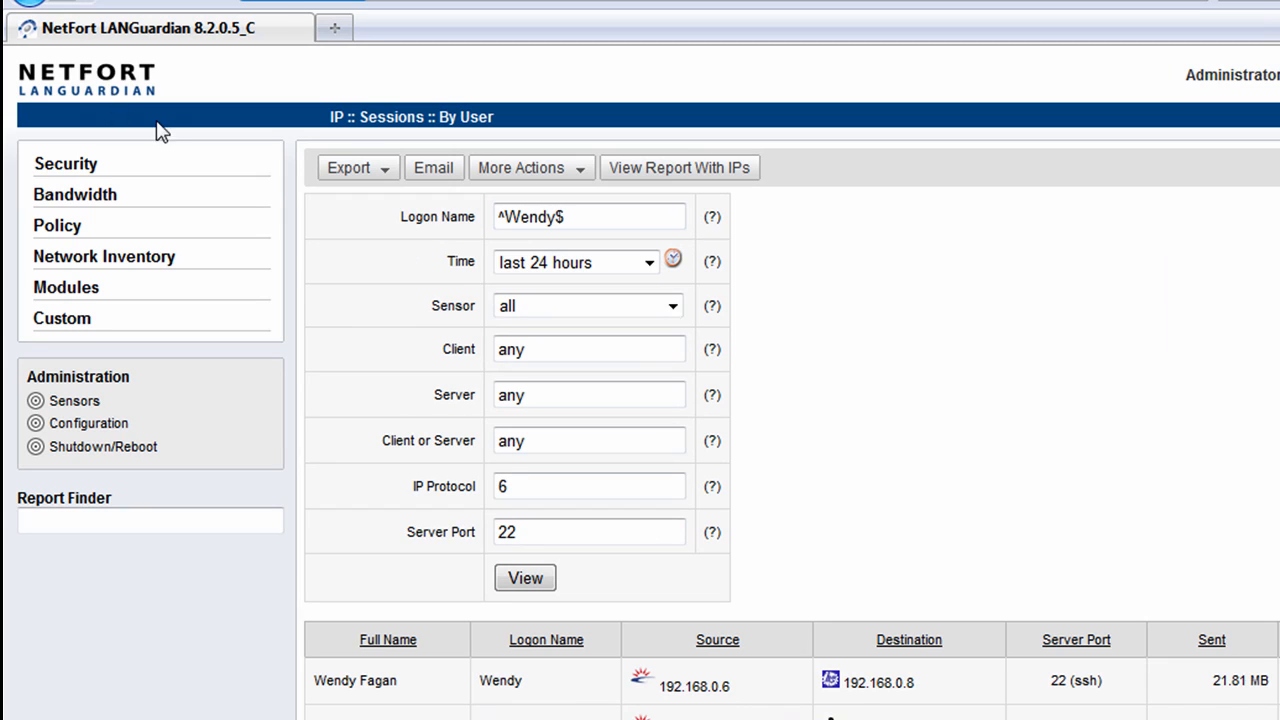
Open the Directory Logins report of the Identity module
{"action": "left_click", "coordinate": [86, 290]}
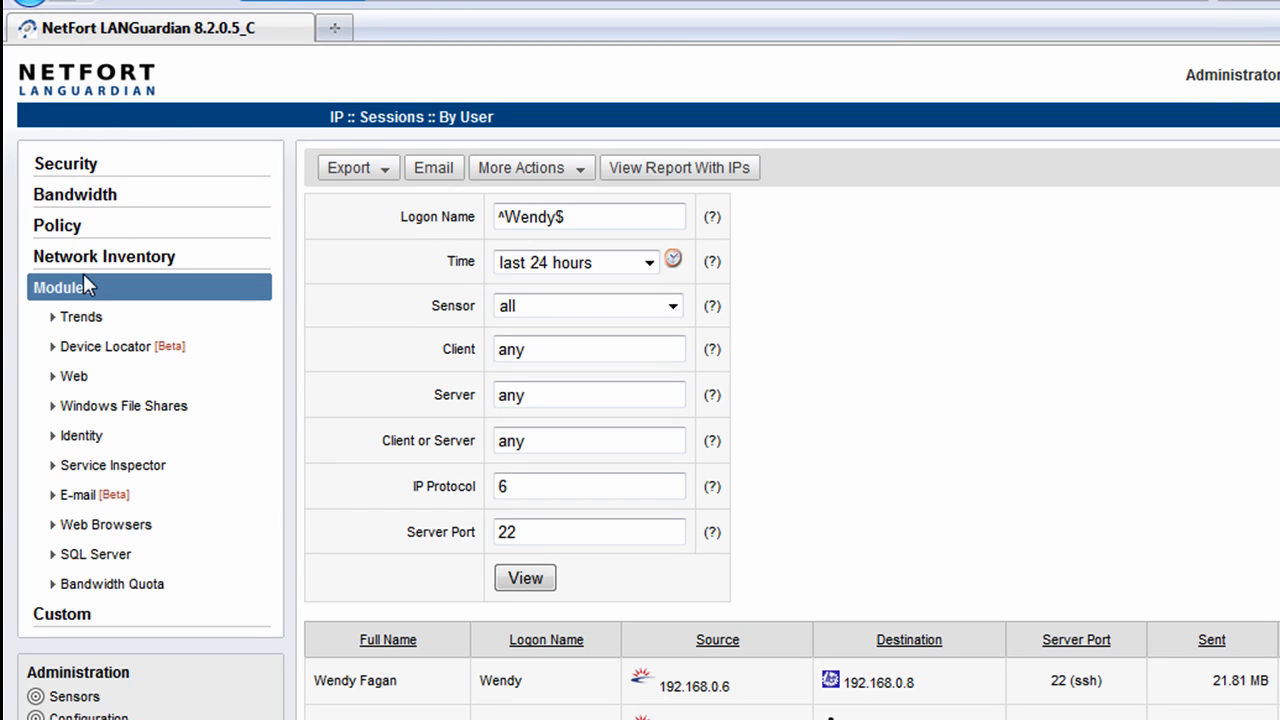
{"action": "left_click", "coordinate": [82, 440]}
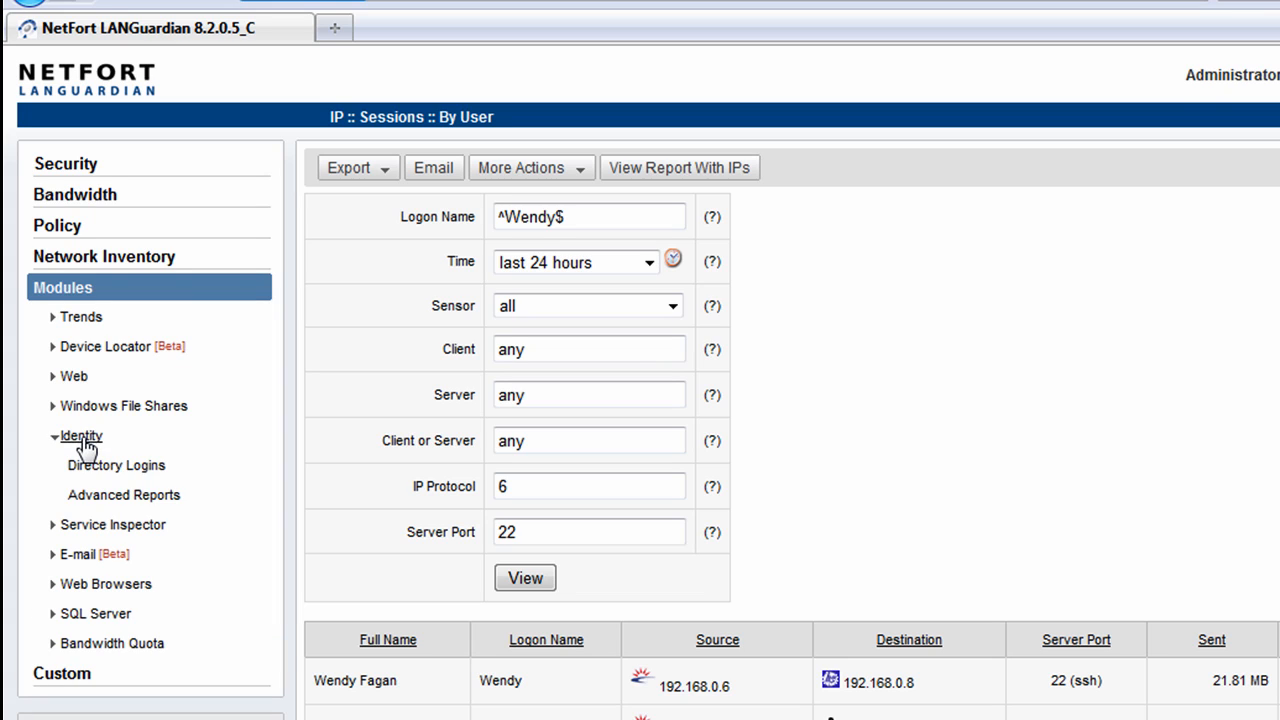
{"action": "left_click", "coordinate": [90, 468]}
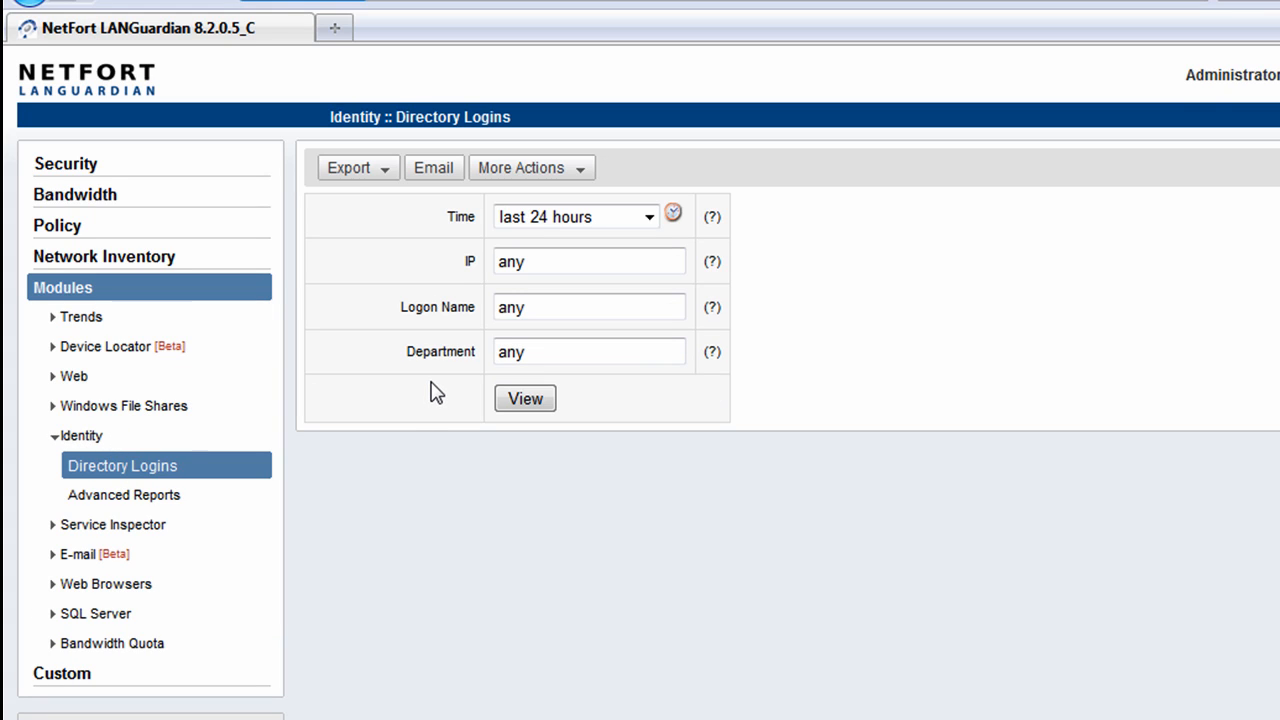
Run the directory logins report for the user's logon name and open the login details of the user's systems
{"action": "left_click_drag", "start_coordinate": [543, 309], "coordinate": [411, 296]}
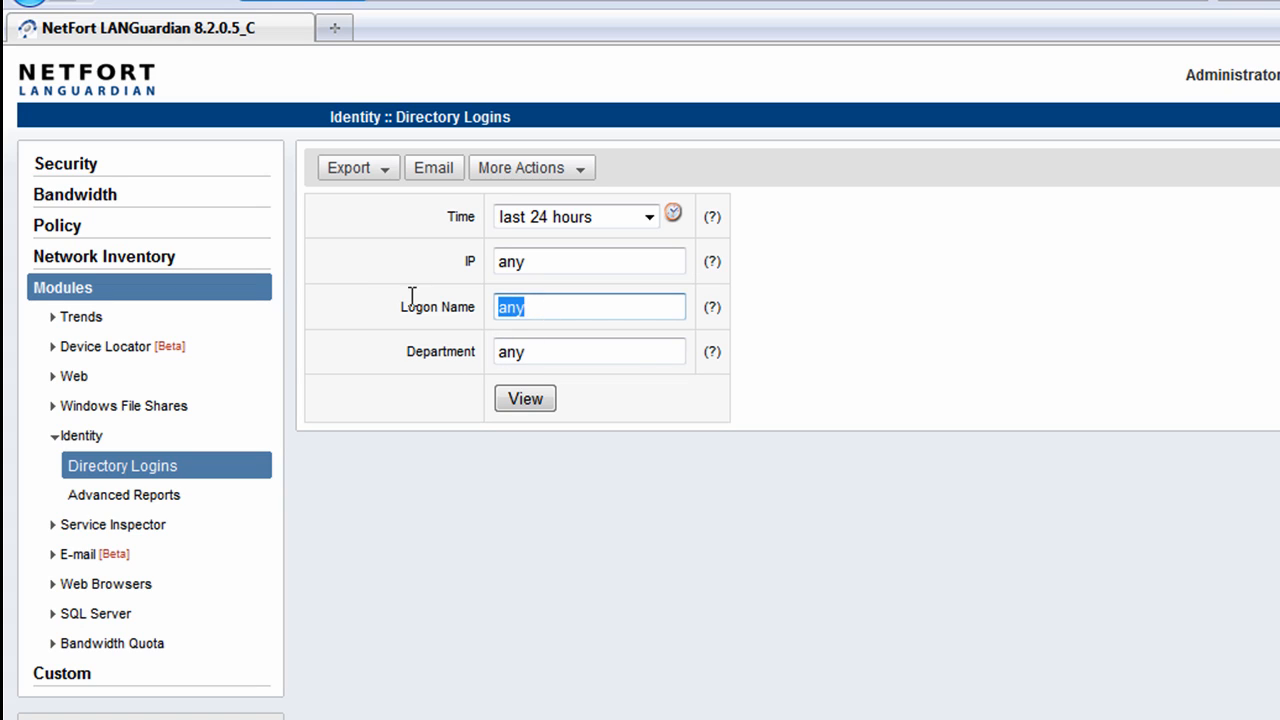
{"action": "type", "text": "wendy"}
{"action": "left_click", "coordinate": [538, 400]}
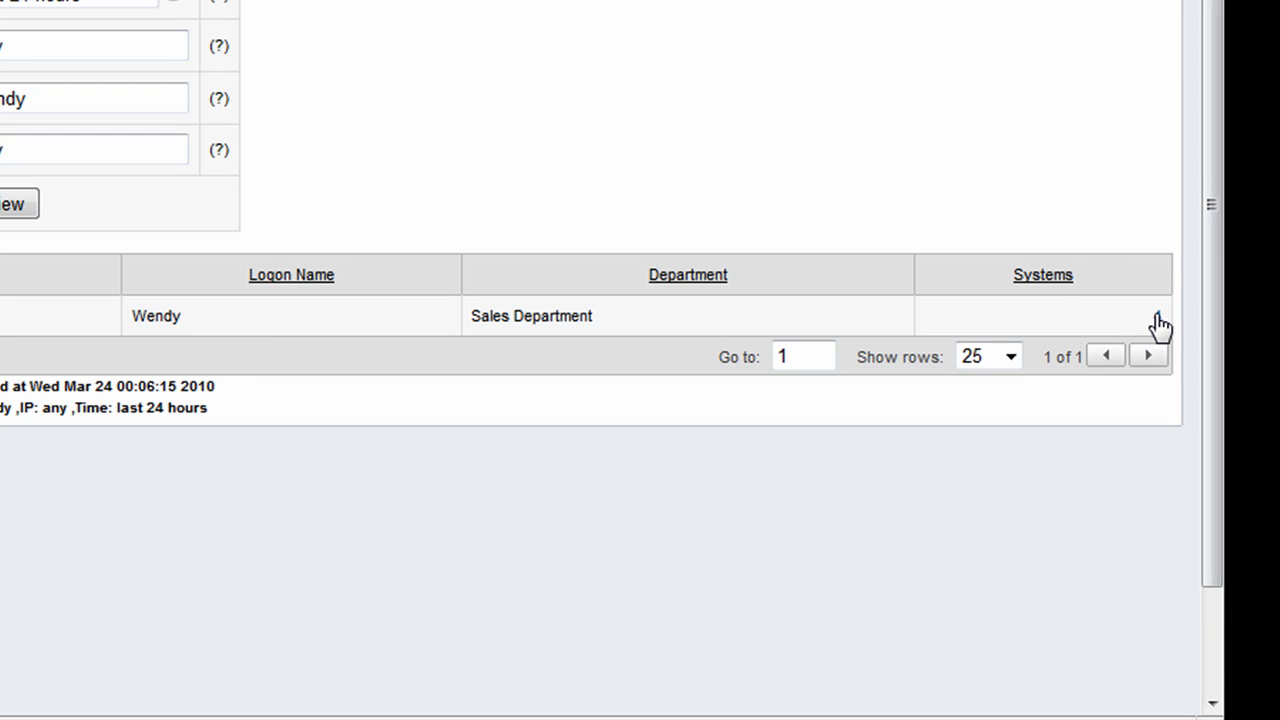
{"action": "left_click", "coordinate": [1156, 316]}
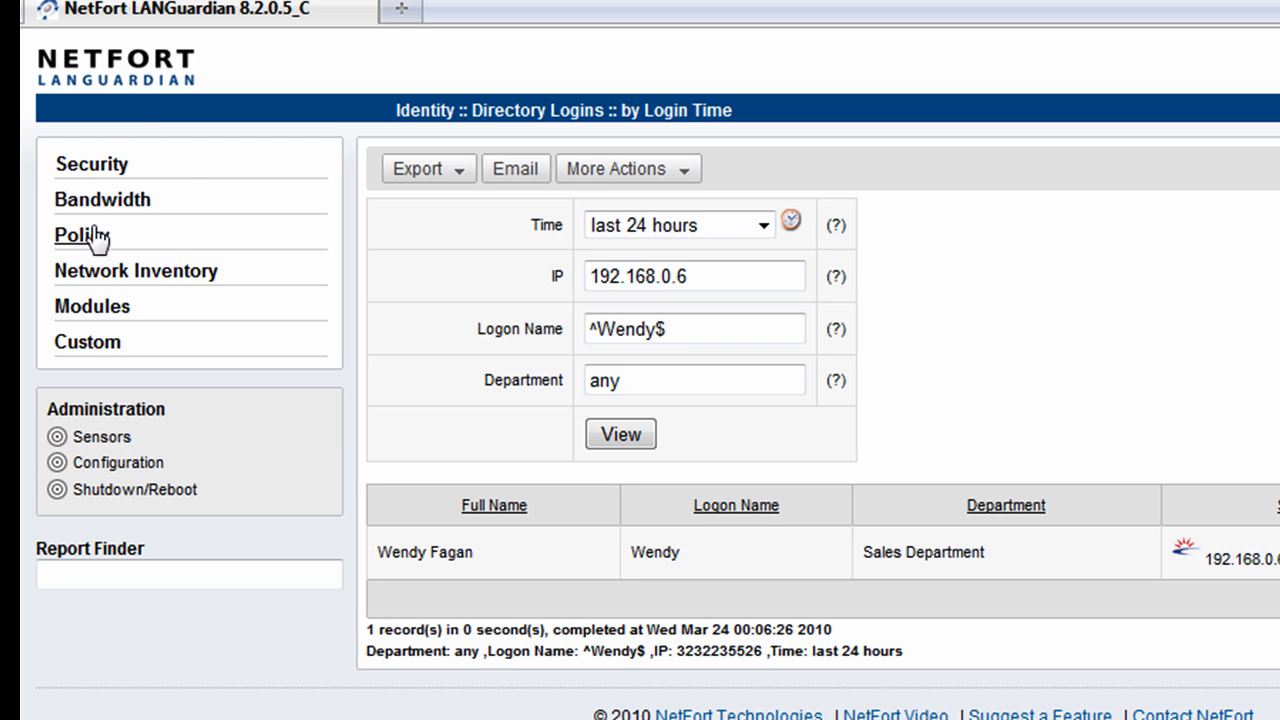
Run the Windows File Shares Search by User report for the last 24 hours, filtered by the user's logon name
{"action": "left_click", "coordinate": [104, 312]}
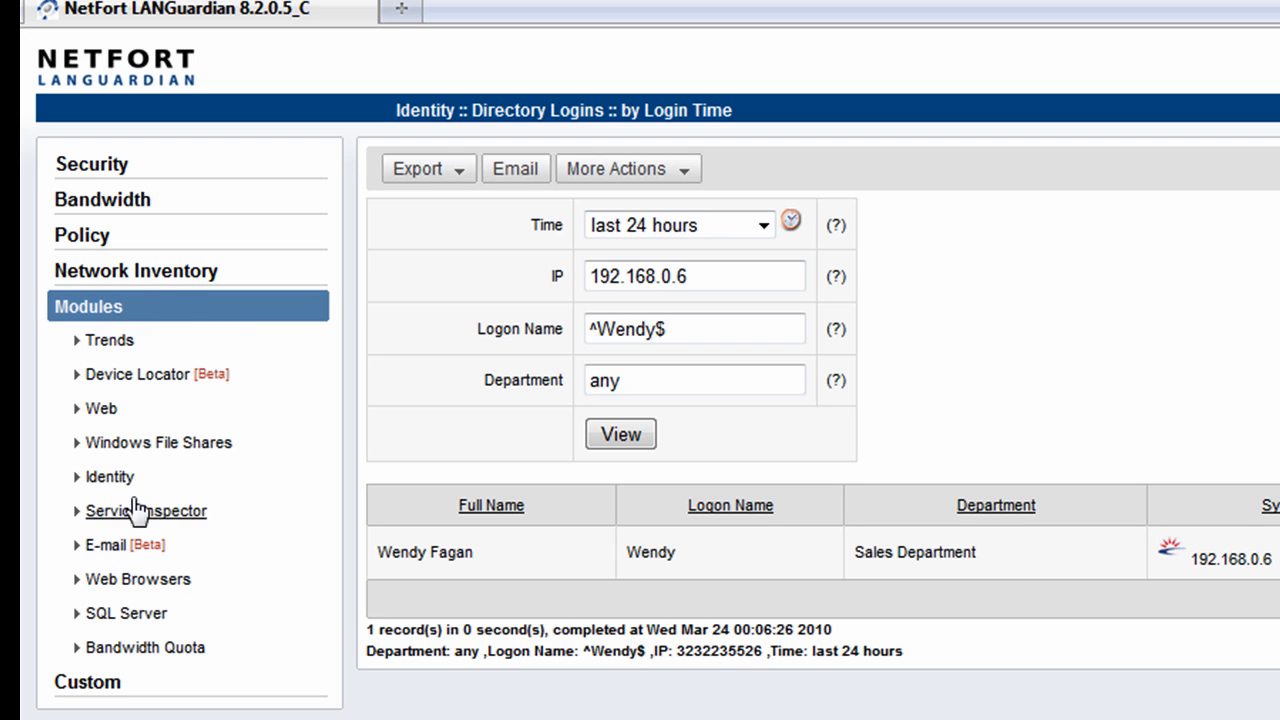
{"action": "left_click", "coordinate": [190, 443]}
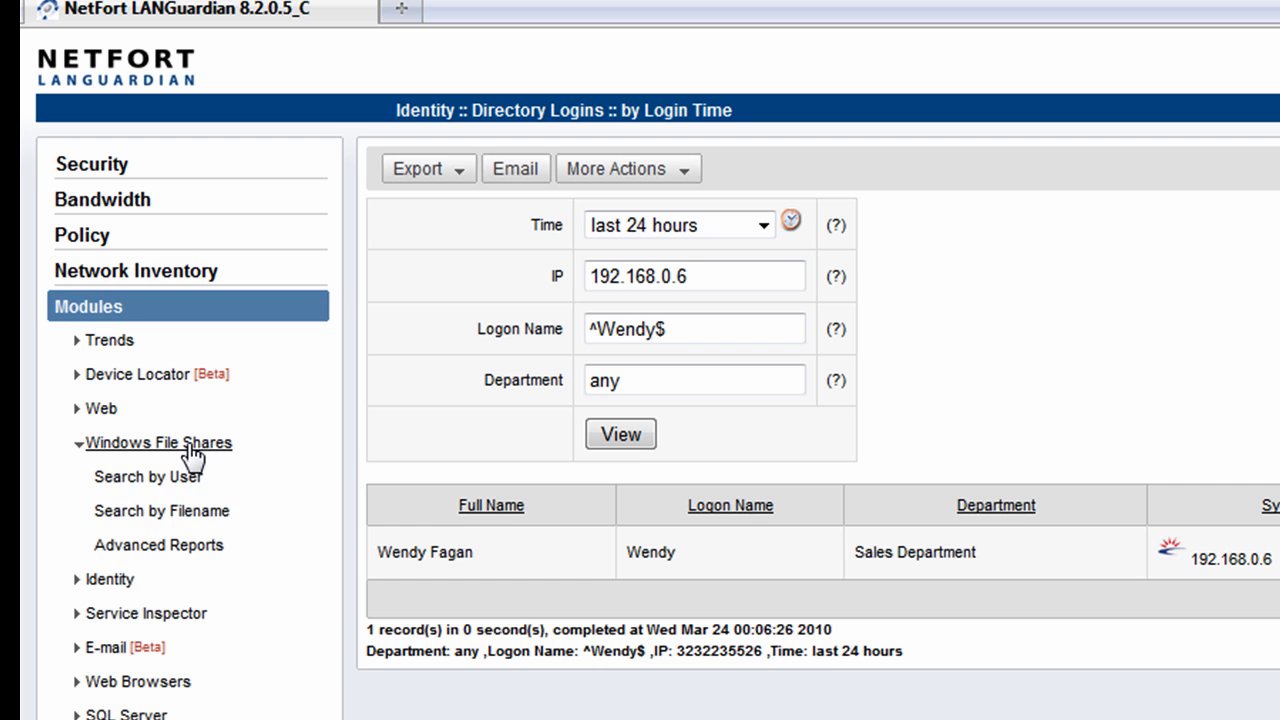
{"action": "left_click", "coordinate": [160, 480]}
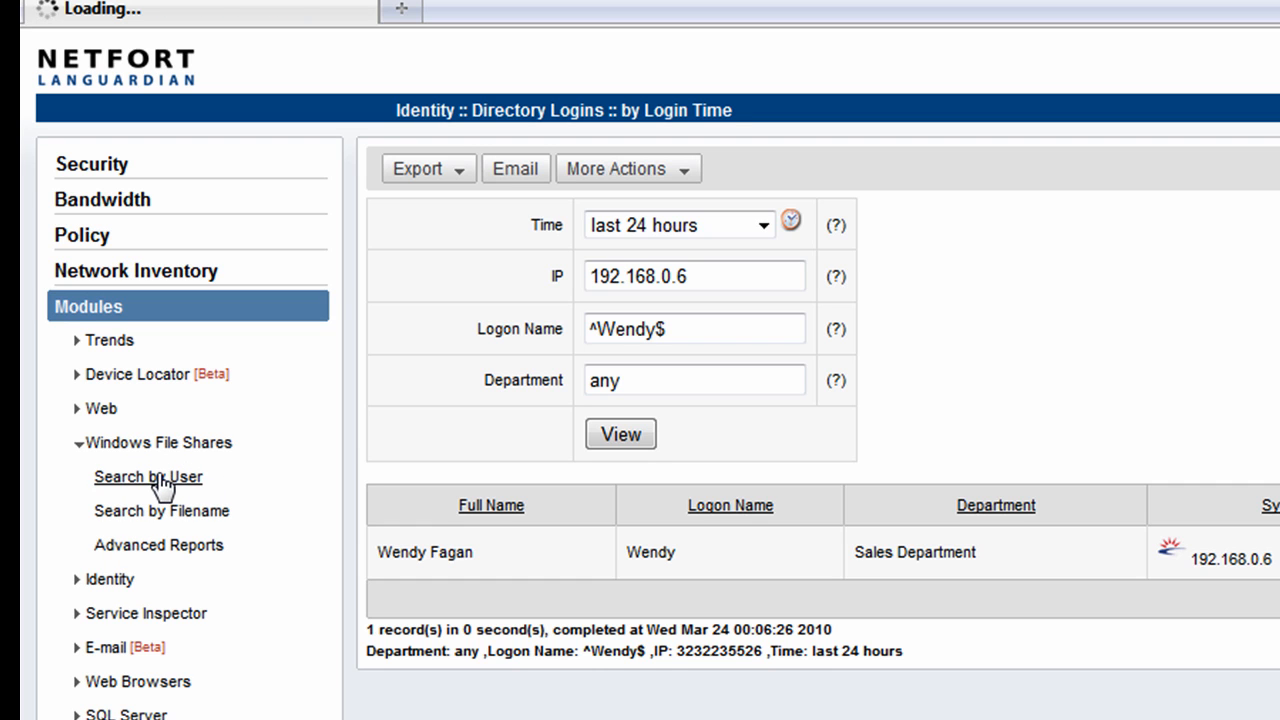
{"action": "double_click", "coordinate": [605, 326]}
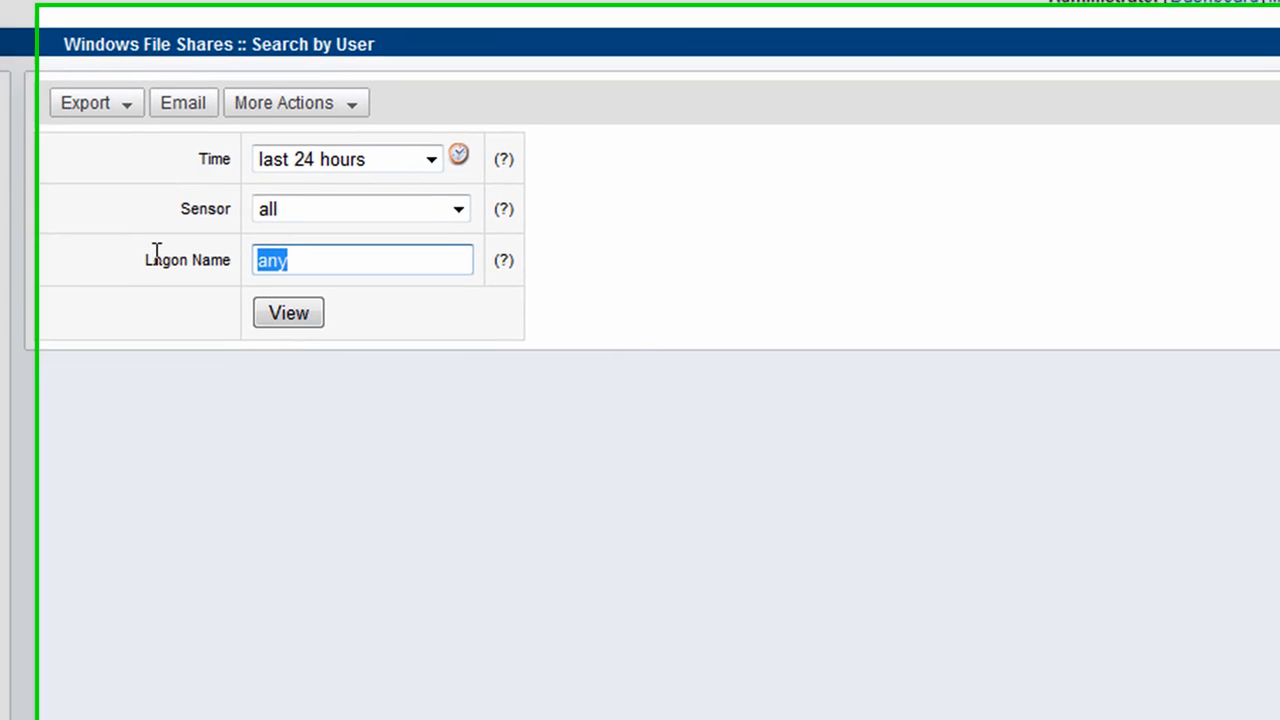
{"action": "type", "text": "wend"}
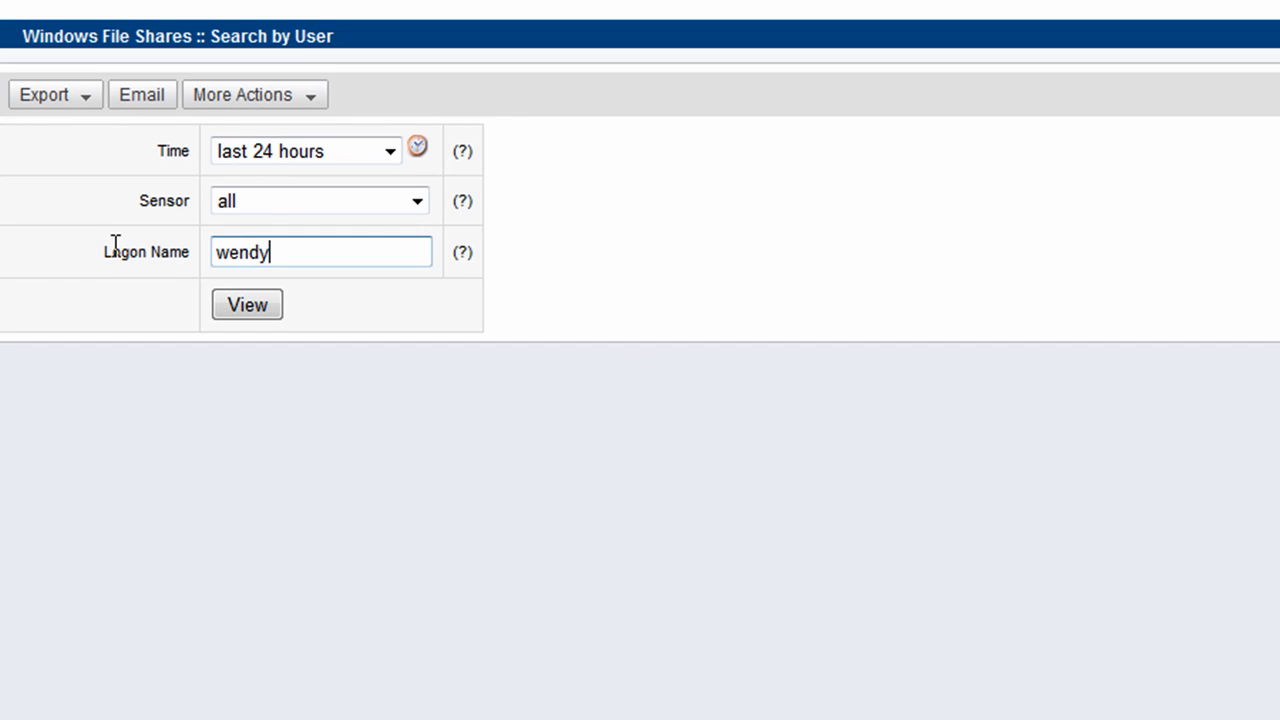
{"action": "left_click", "coordinate": [240, 308]}
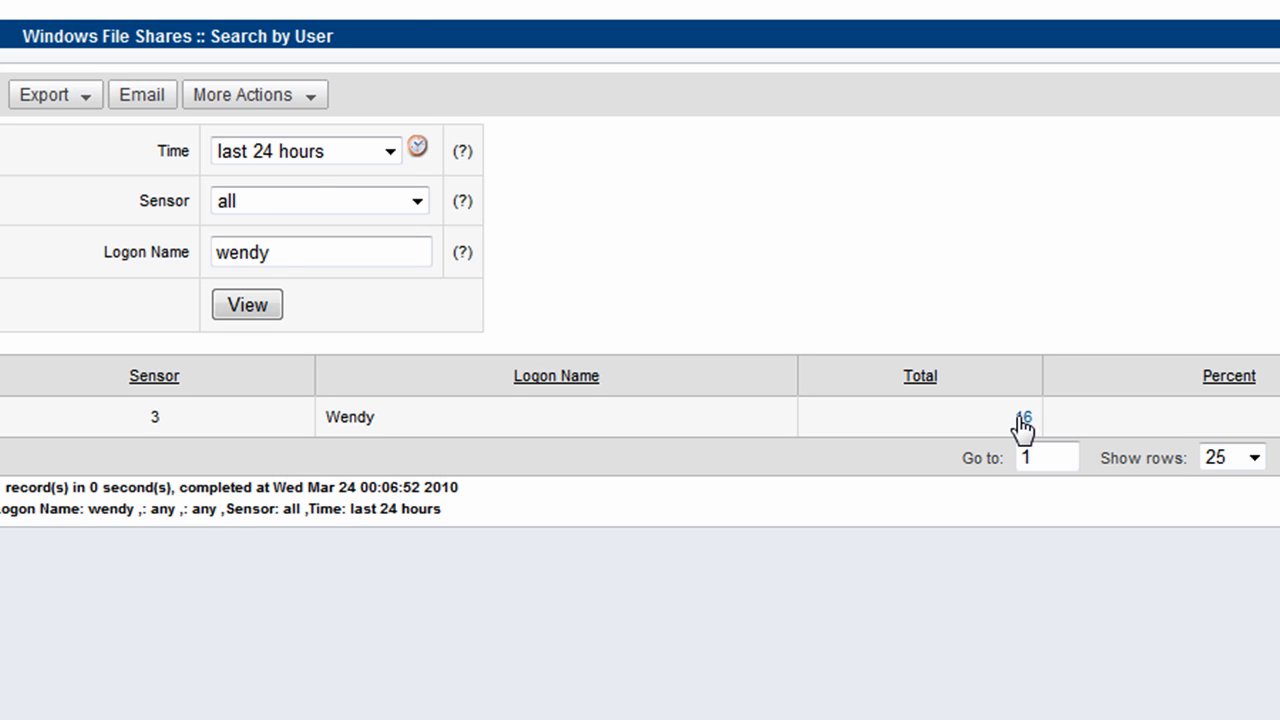
Open the list of files the user accessed and drill into the actions on \SALES\Discounts.xls
{"action": "left_click", "coordinate": [1027, 418]}
{"action": "scroll", "coordinate": [1020, 425], "scroll_direction": "down", "scroll_amount": 3}
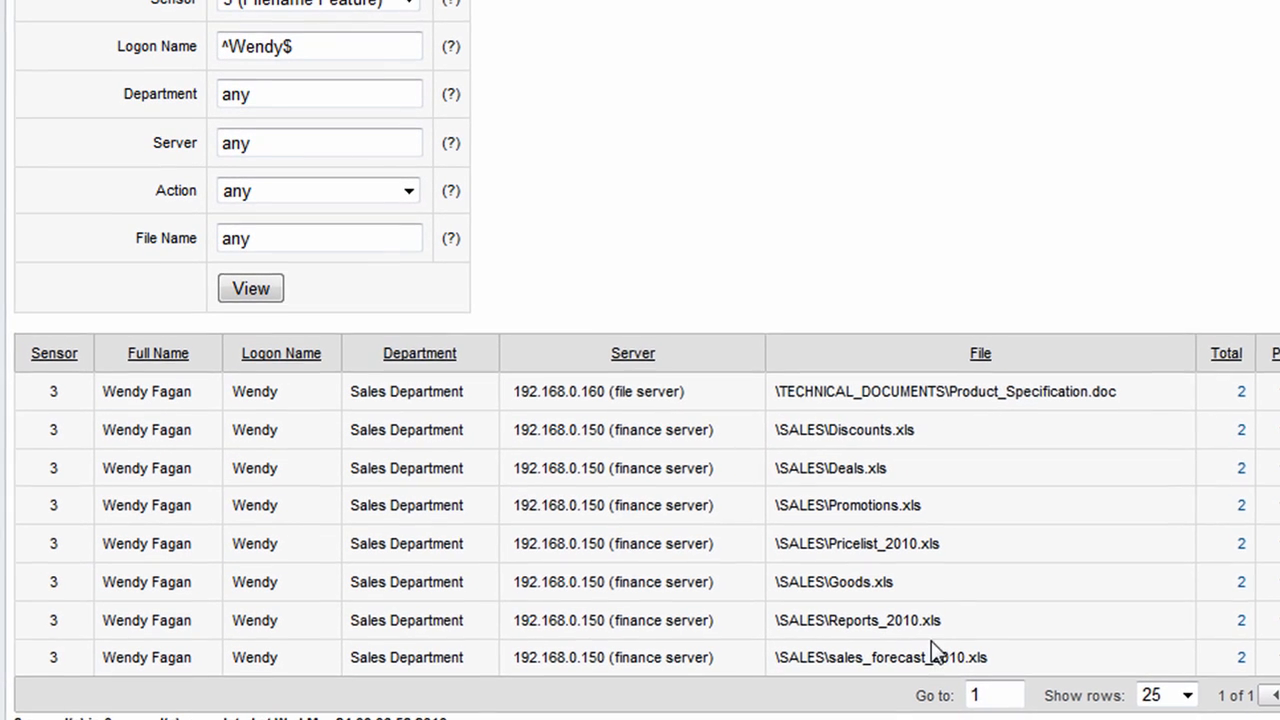
{"action": "left_click", "coordinate": [1241, 432]}
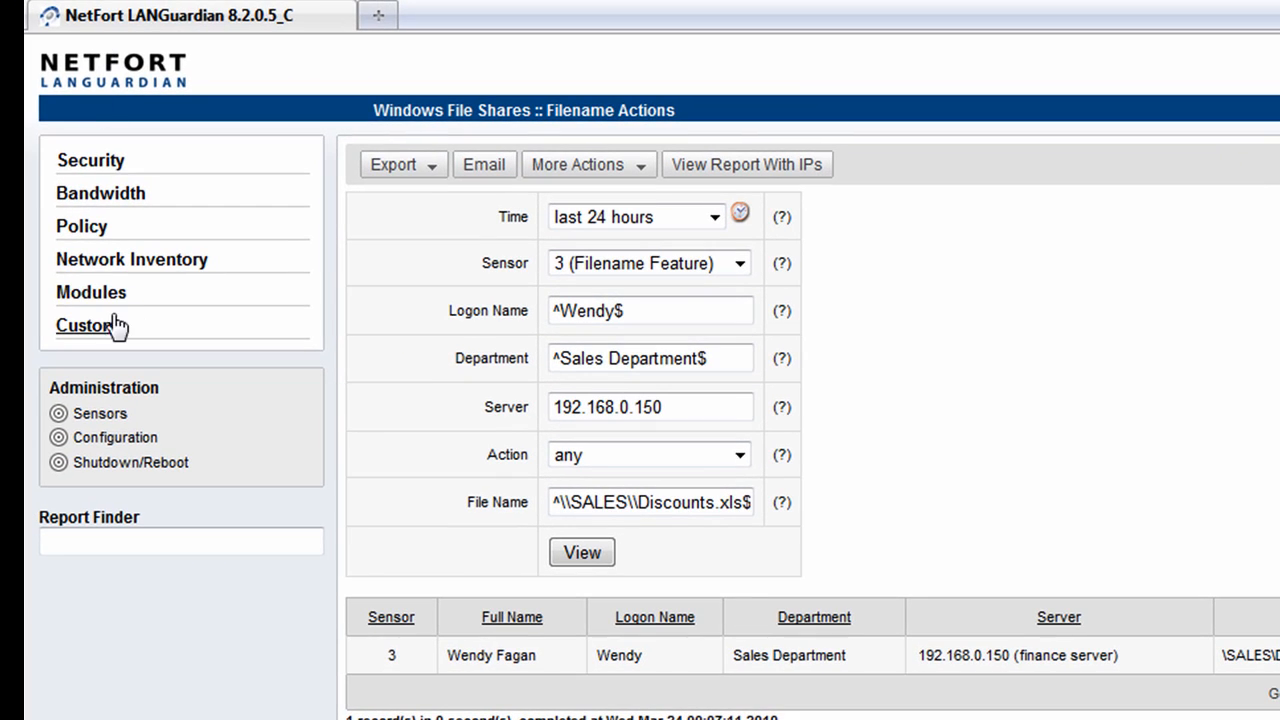
Run the Web By User report for the last 24 hours, filtered by the user's logon name
{"action": "left_click", "coordinate": [110, 293]}
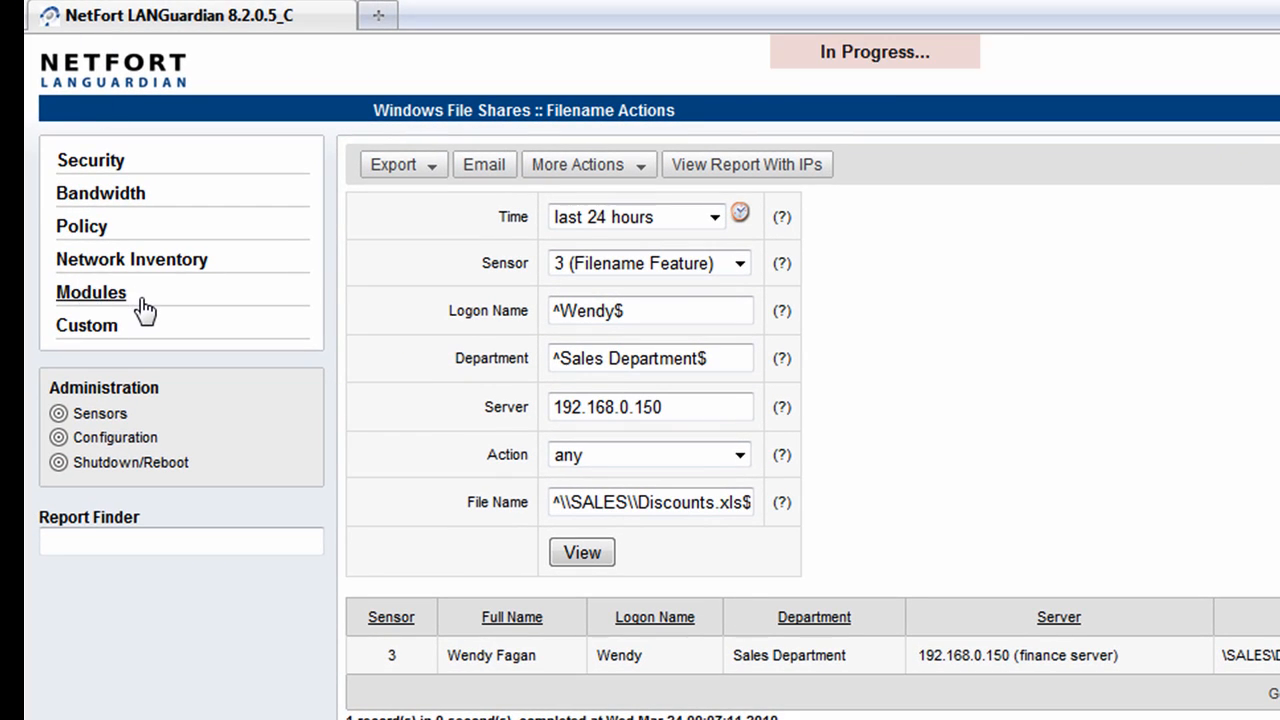
{"action": "left_click", "coordinate": [100, 388]}
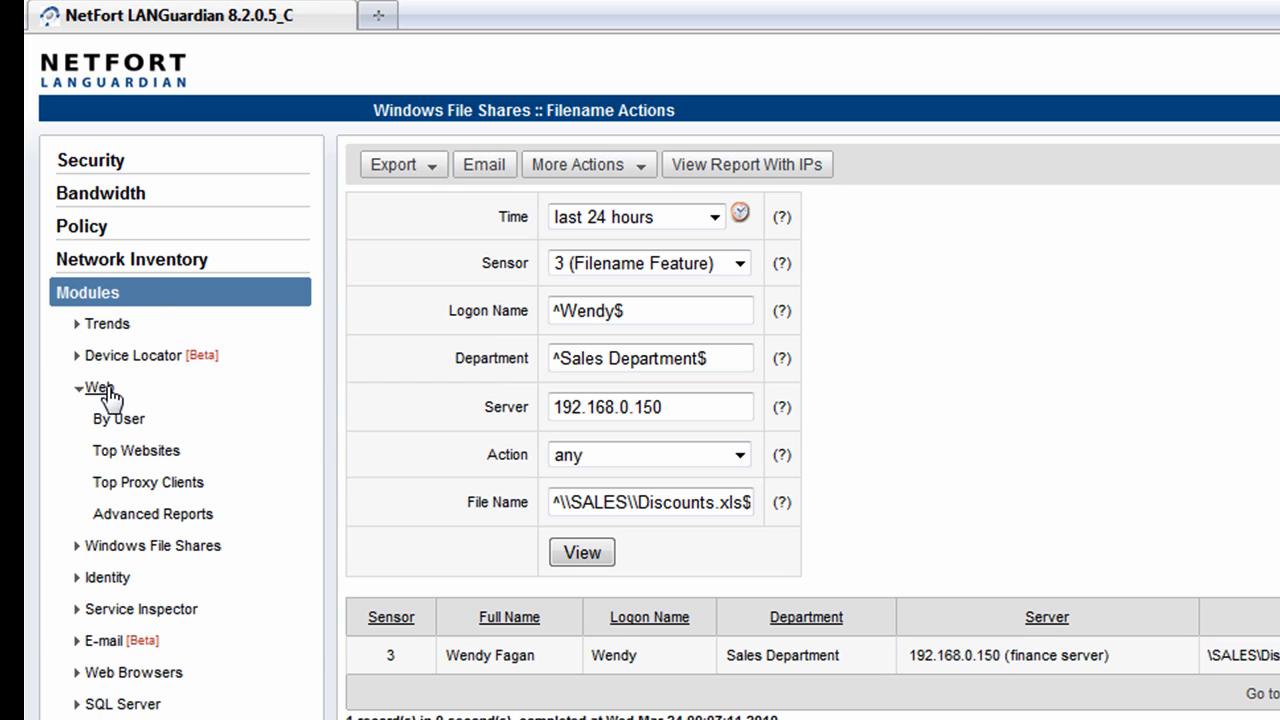
{"action": "left_click", "coordinate": [110, 424]}
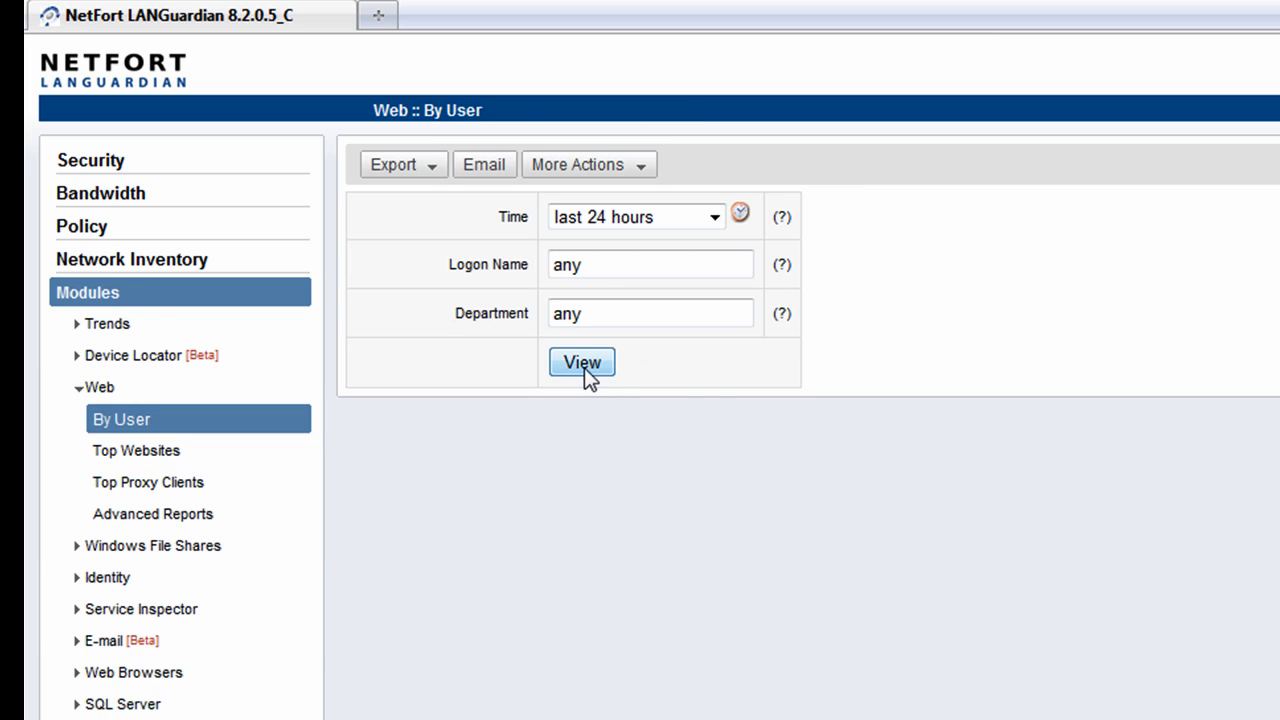
{"action": "left_click", "coordinate": [578, 303]}
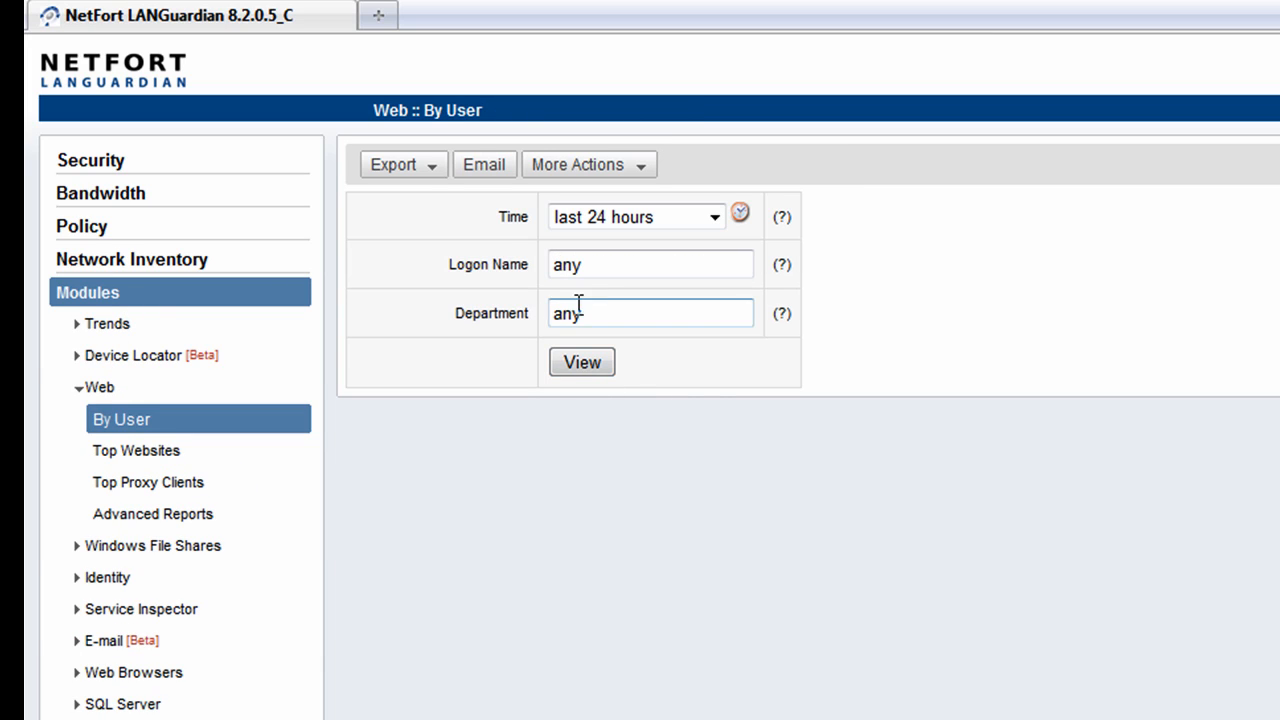
{"action": "left_click_drag", "start_coordinate": [603, 262], "coordinate": [457, 260]}
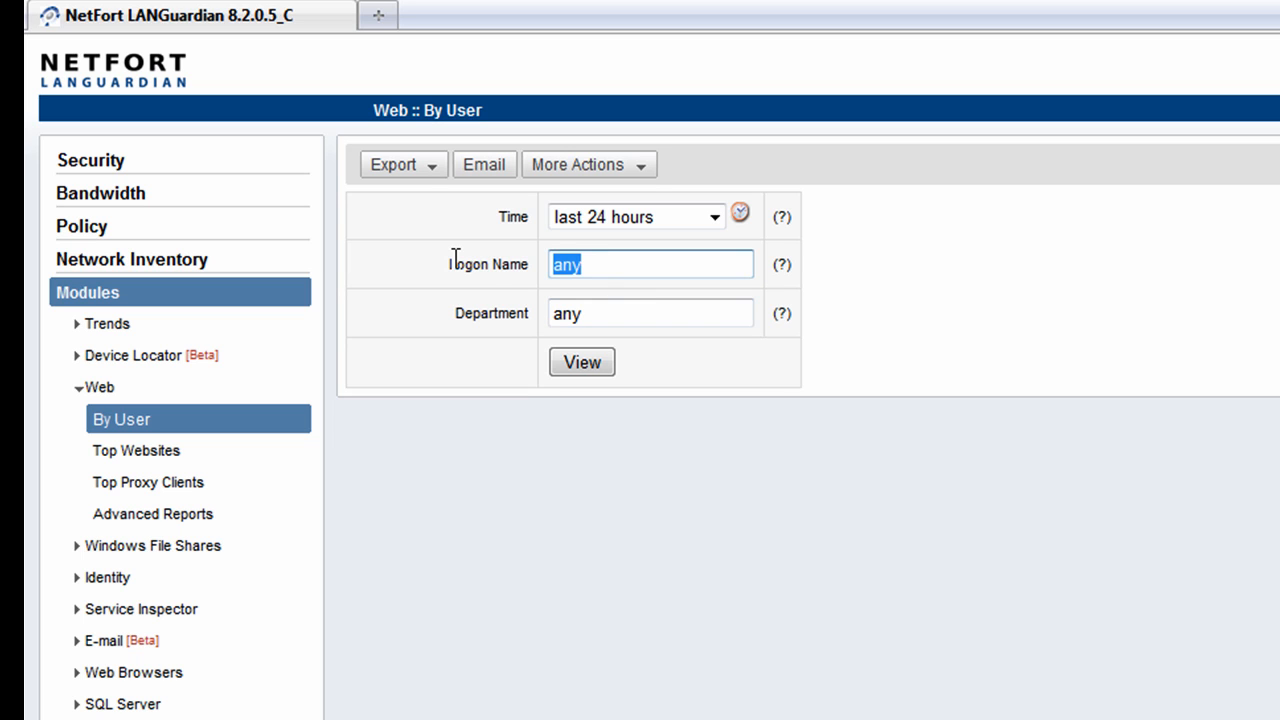
{"action": "type", "text": "wendy"}
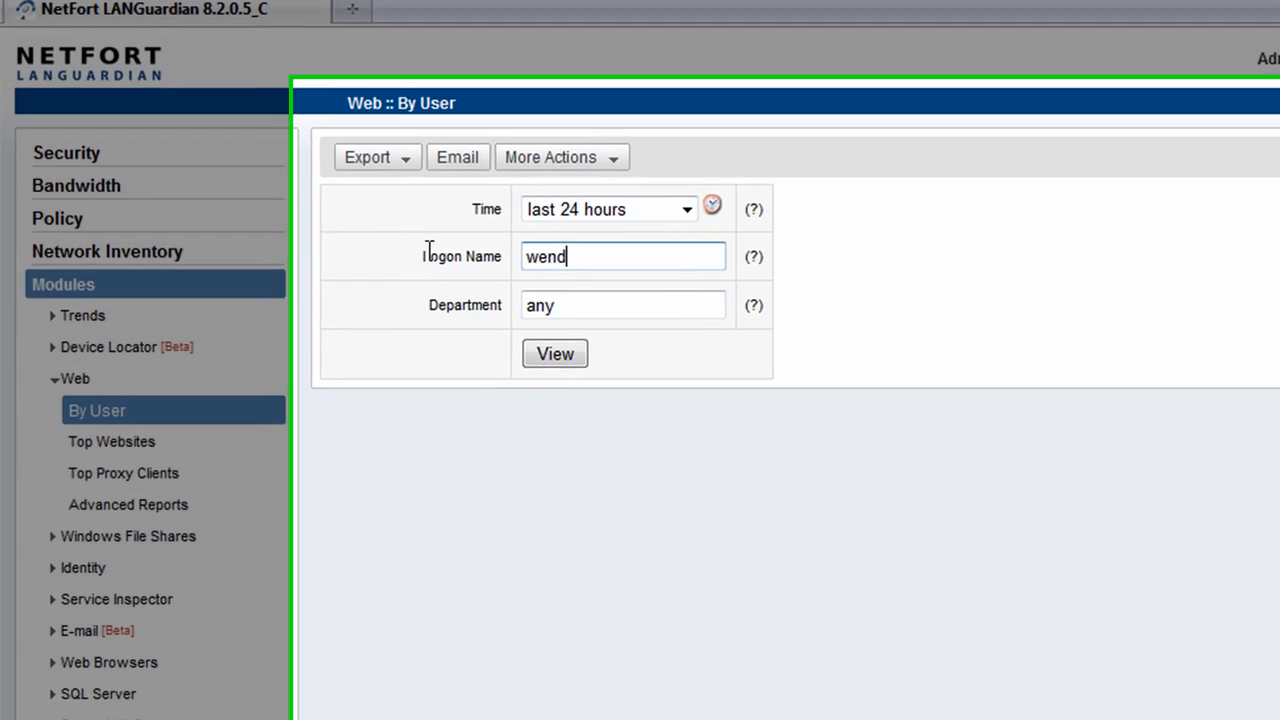
{"action": "left_click", "coordinate": [601, 367]}
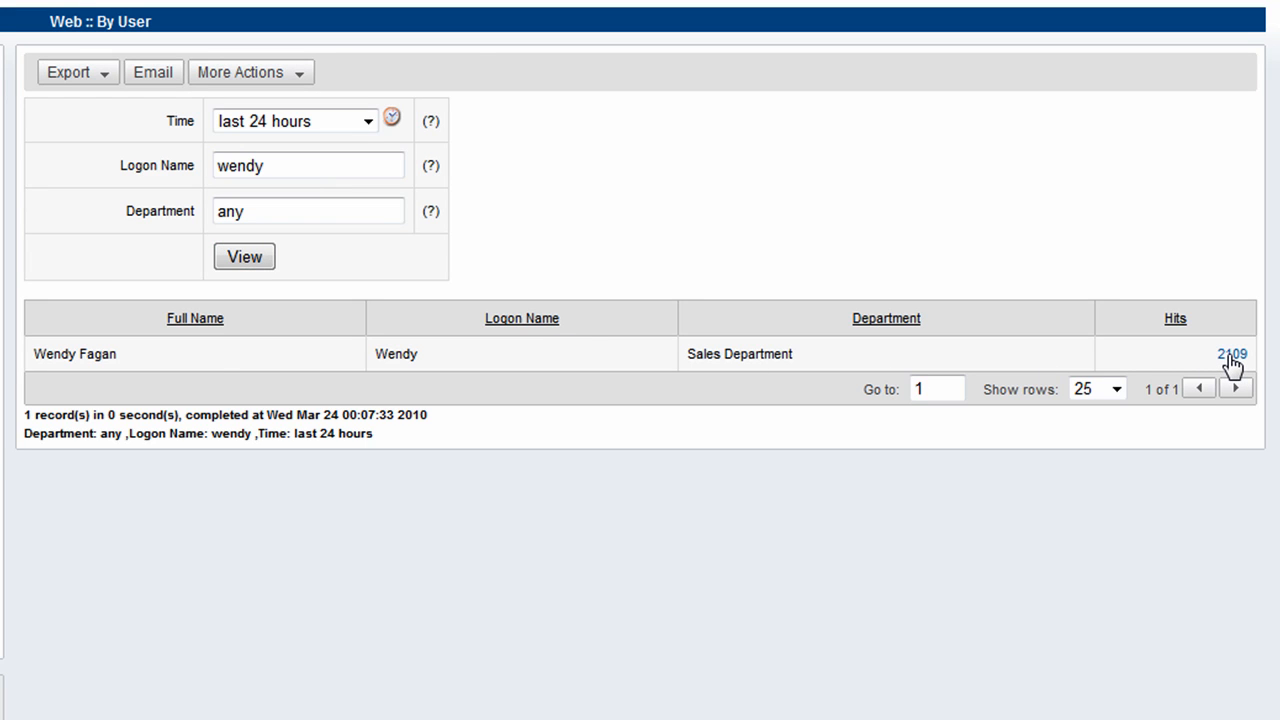
{"action": "left_click", "coordinate": [1230, 355]}
{"action": "scroll", "coordinate": [915, 325], "scroll_direction": "down", "scroll_amount": 7}
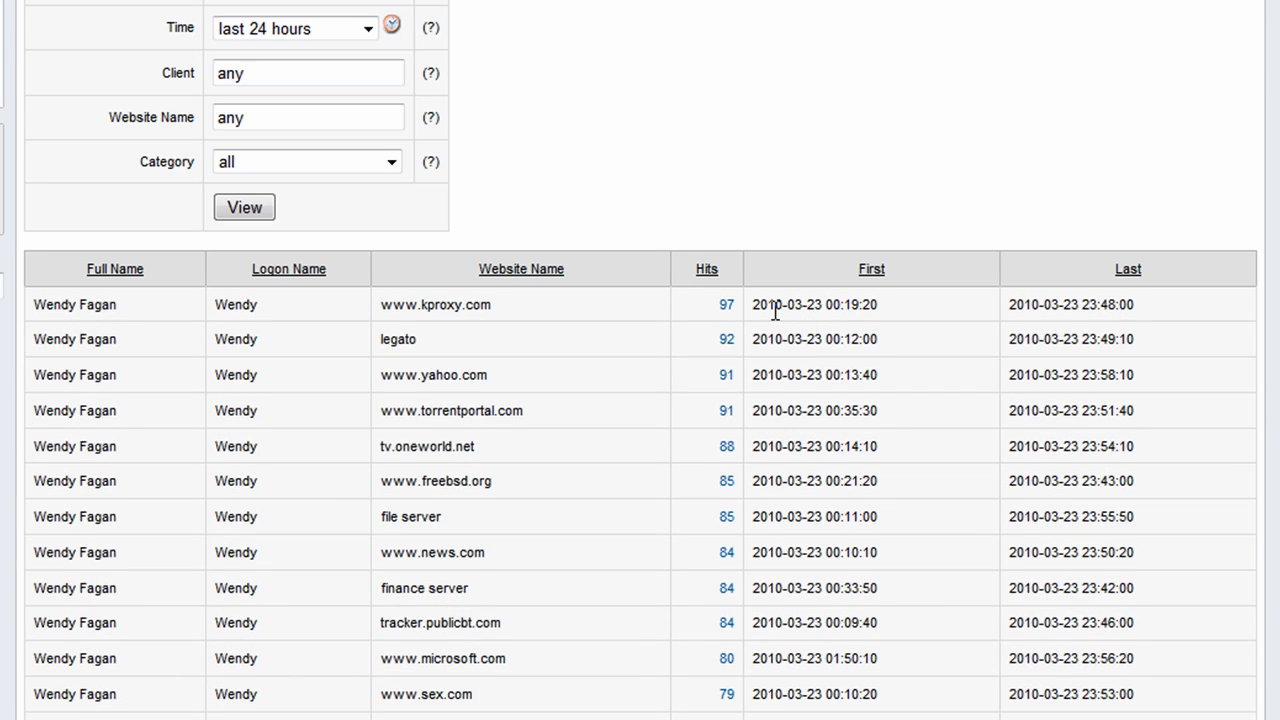
{"action": "left_click", "coordinate": [727, 413]}
{"action": "scroll", "coordinate": [730, 420], "scroll_direction": "down", "scroll_amount": 3}
{"action": "scroll", "coordinate": [727, 413], "scroll_direction": "down", "scroll_amount": 3}
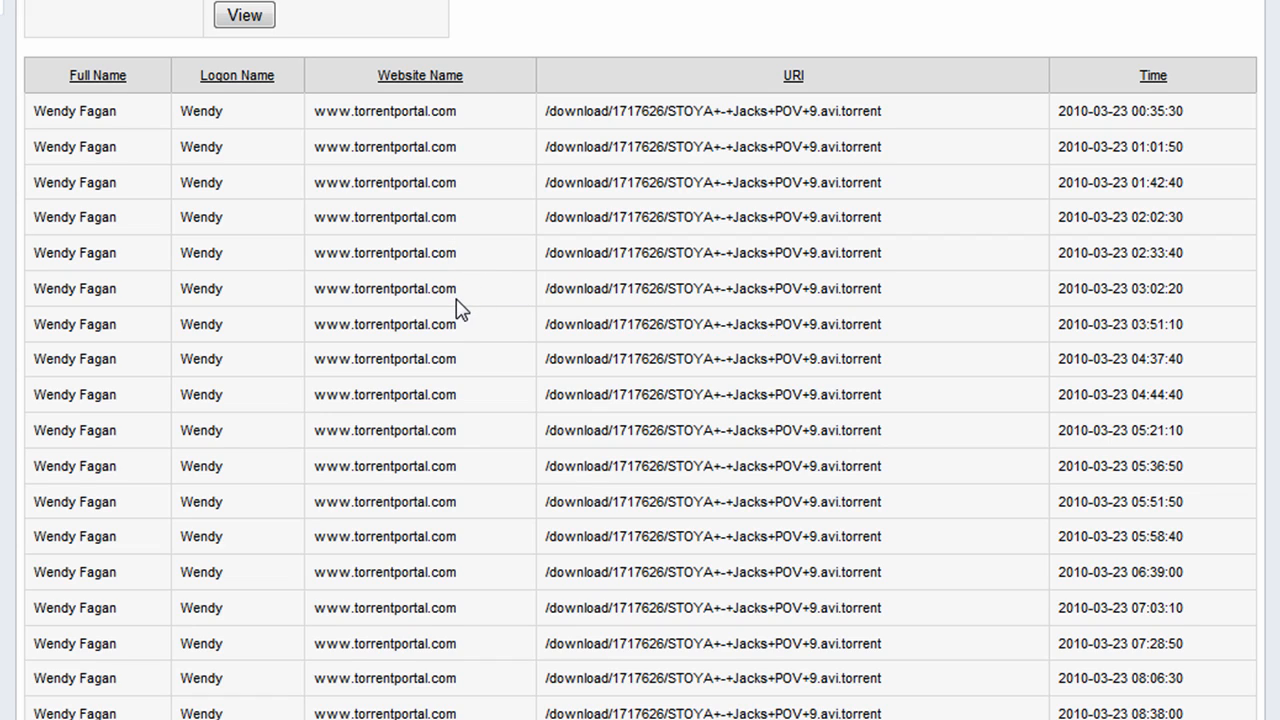
Return to the top of the user's web report and open the Device Locator module's page for locating a device
{"action": "scroll", "coordinate": [309, 240], "scroll_direction": "up", "scroll_amount": 1}
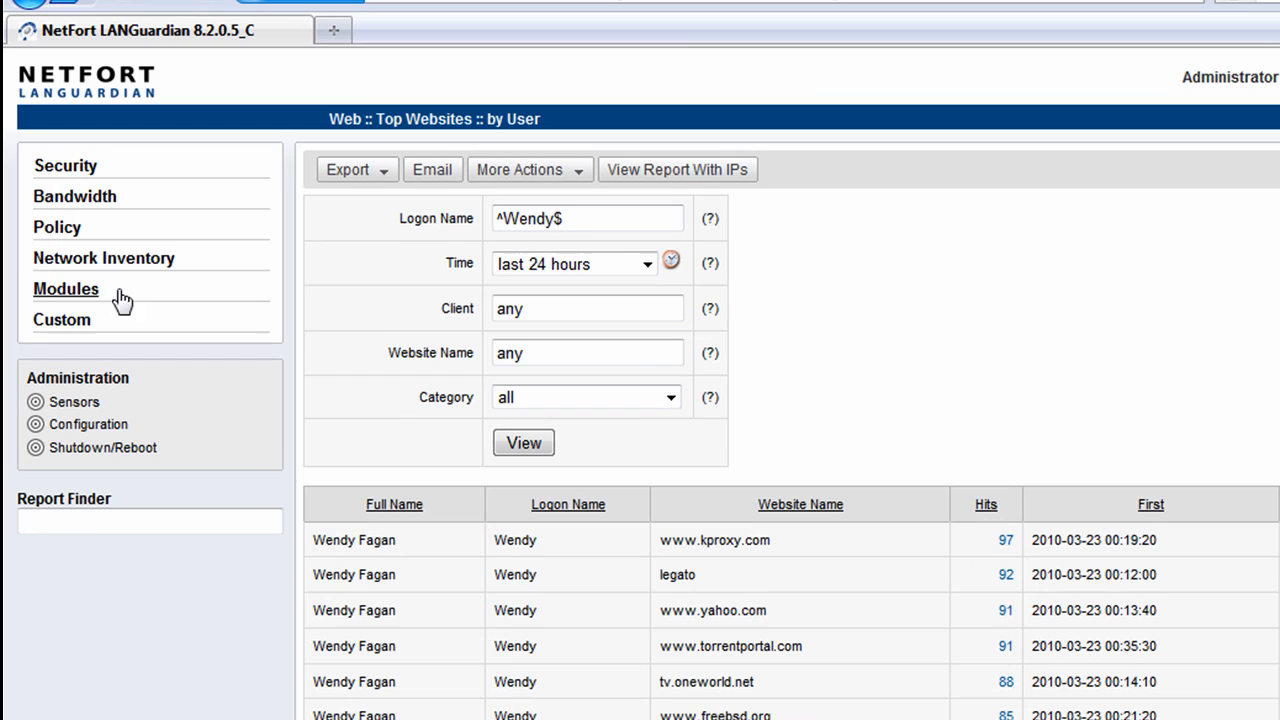
{"action": "left_click", "coordinate": [52, 286]}
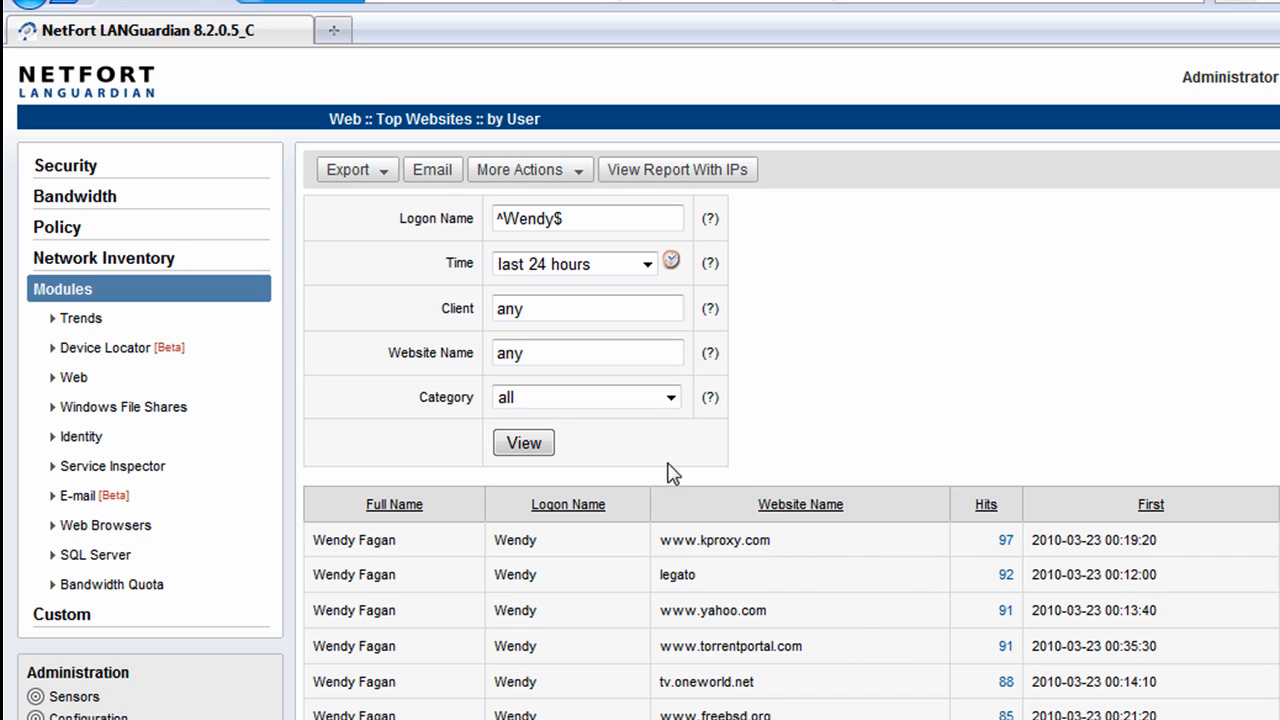
{"action": "left_click", "coordinate": [112, 348]}
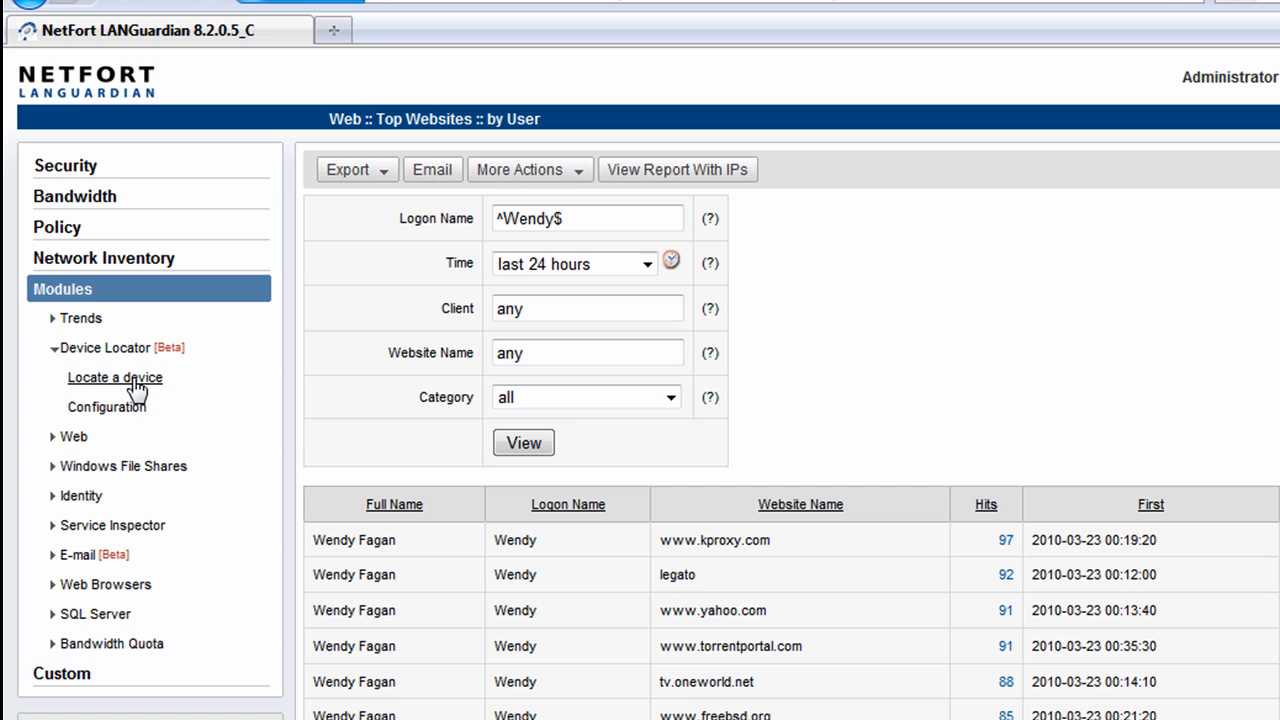
{"action": "left_click", "coordinate": [137, 389]}
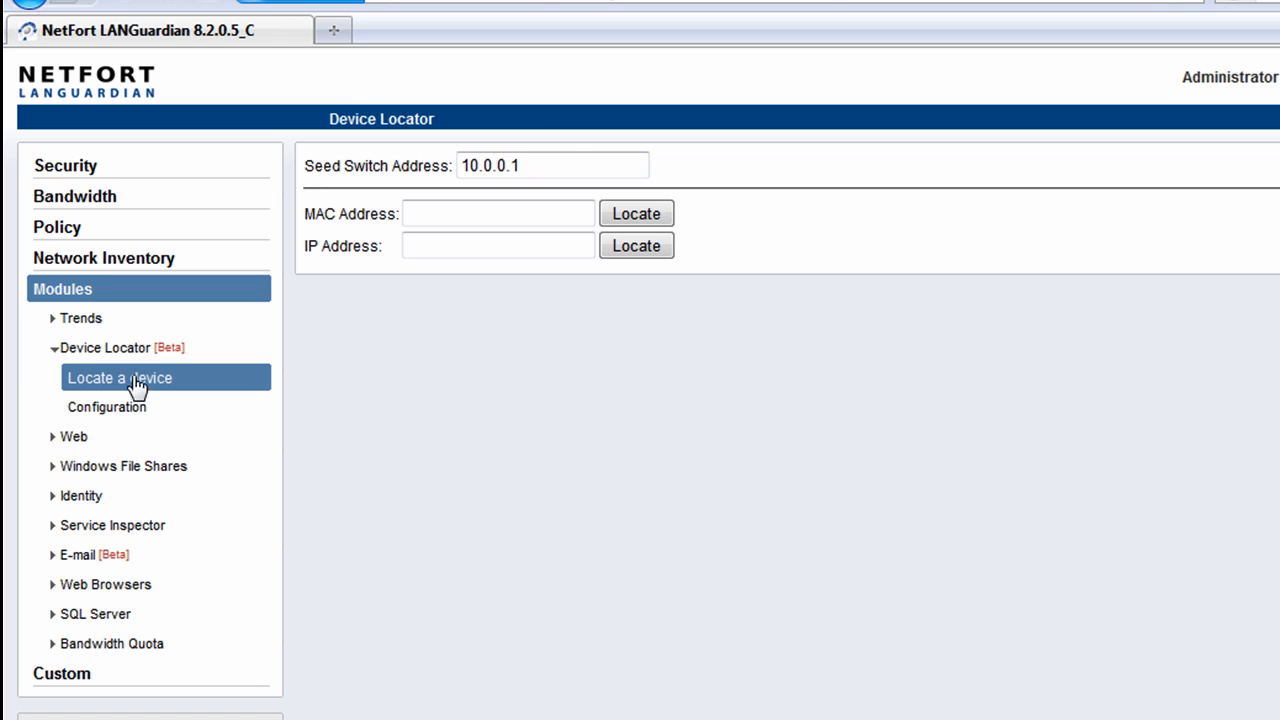
Locate the device with IP address 192.168.0.240 from seed switch 10.0.0.1 and review its switch and port details
{"action": "left_click", "coordinate": [454, 243]}
{"action": "left_click", "coordinate": [454, 243]}
{"action": "left_click", "coordinate": [465, 270]}
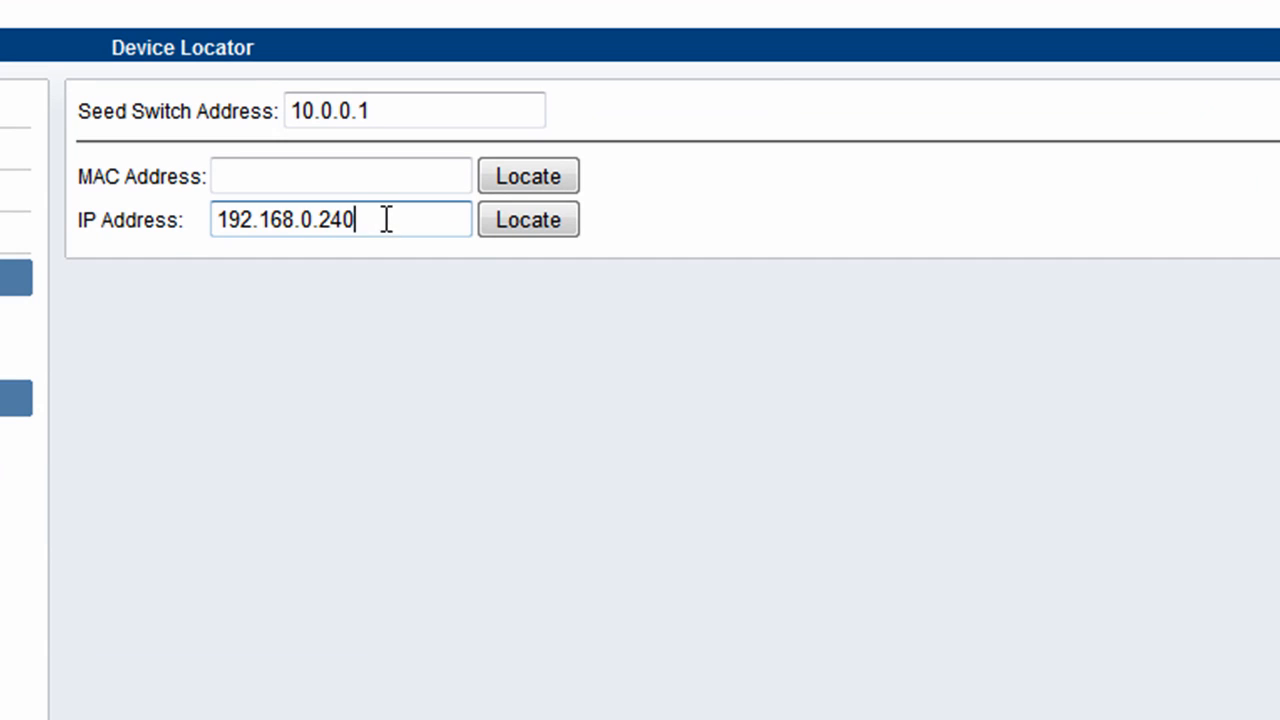
{"action": "left_click", "coordinate": [383, 219]}
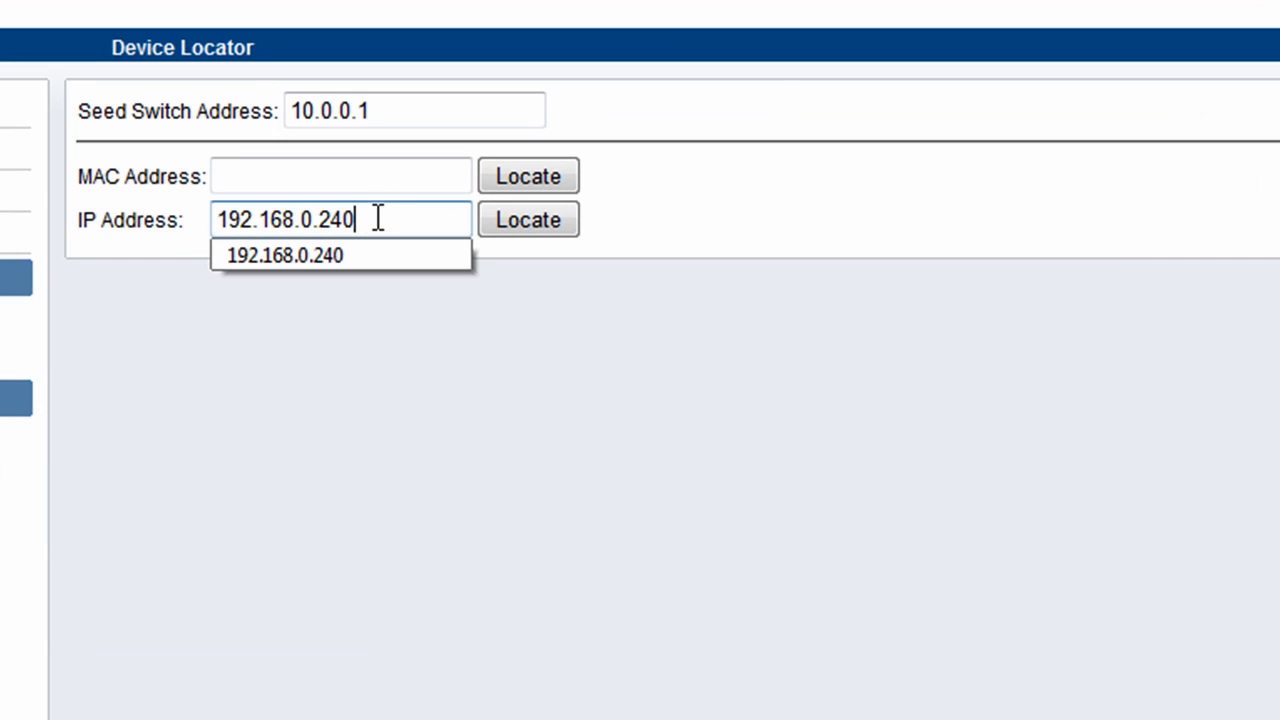
{"action": "left_click", "coordinate": [560, 220]}
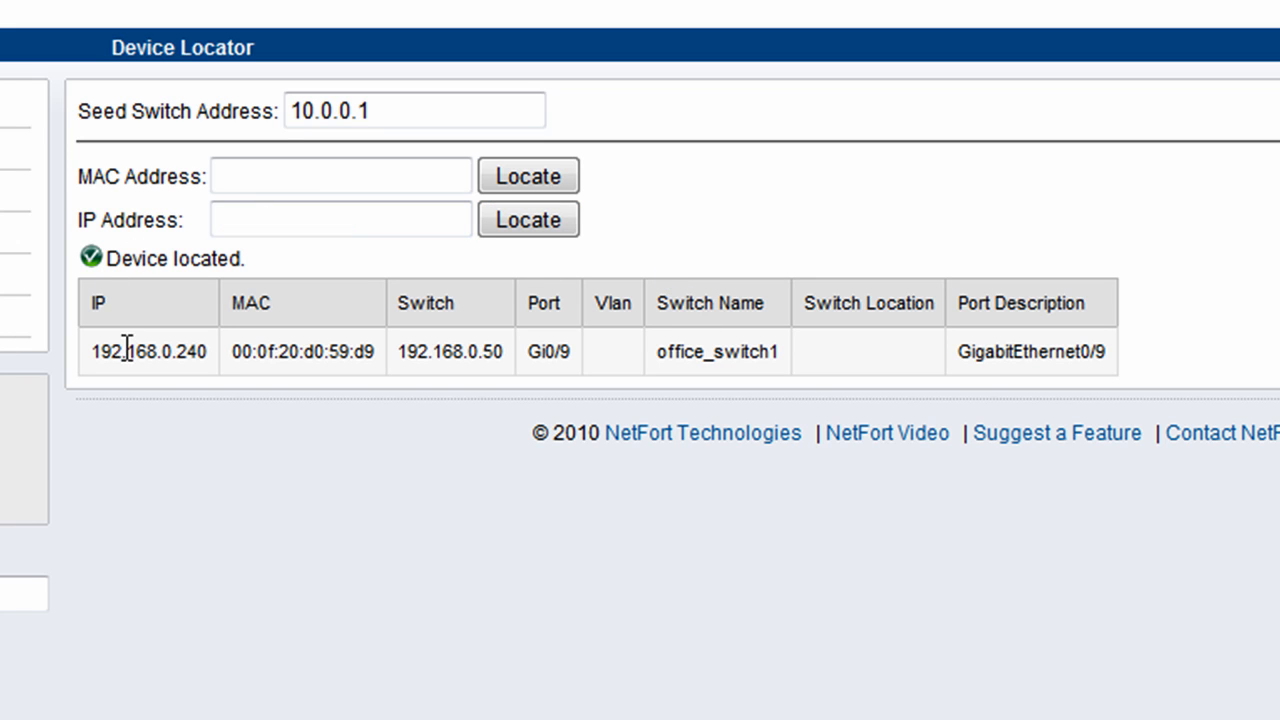
{"action": "left_click_drag", "start_coordinate": [90, 352], "coordinate": [208, 374]}
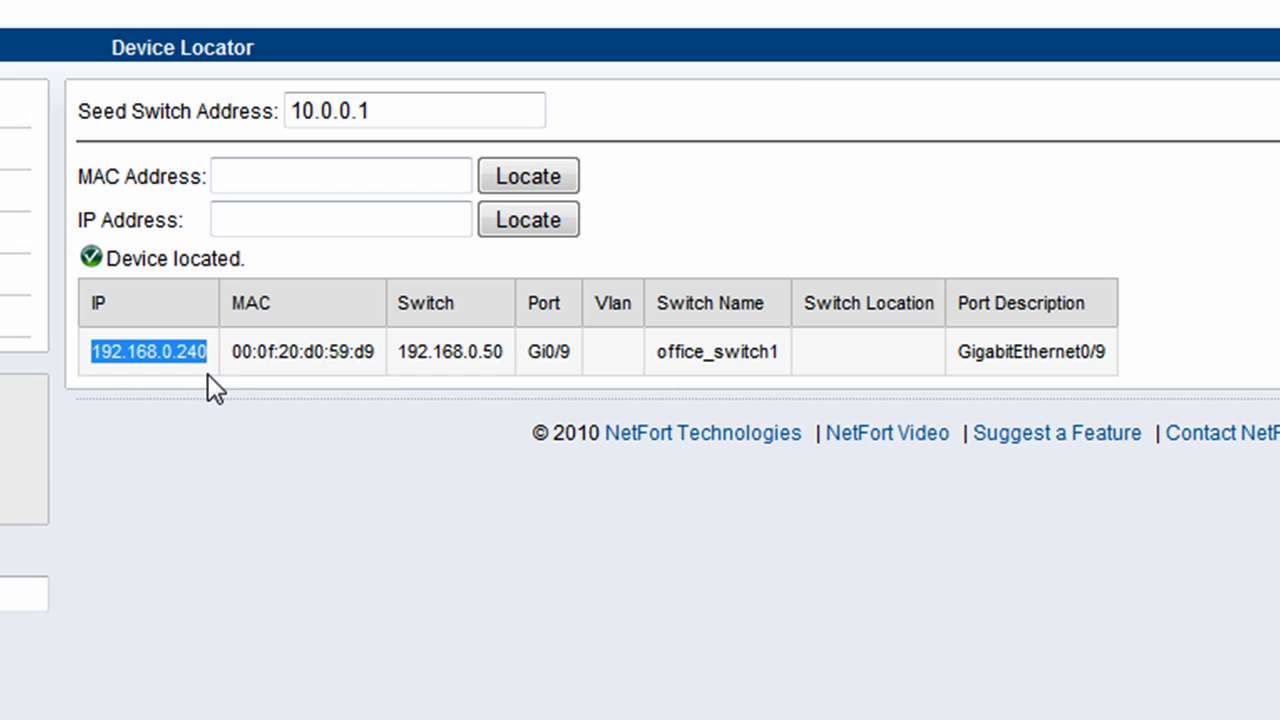
{"action": "left_click", "coordinate": [469, 366]}
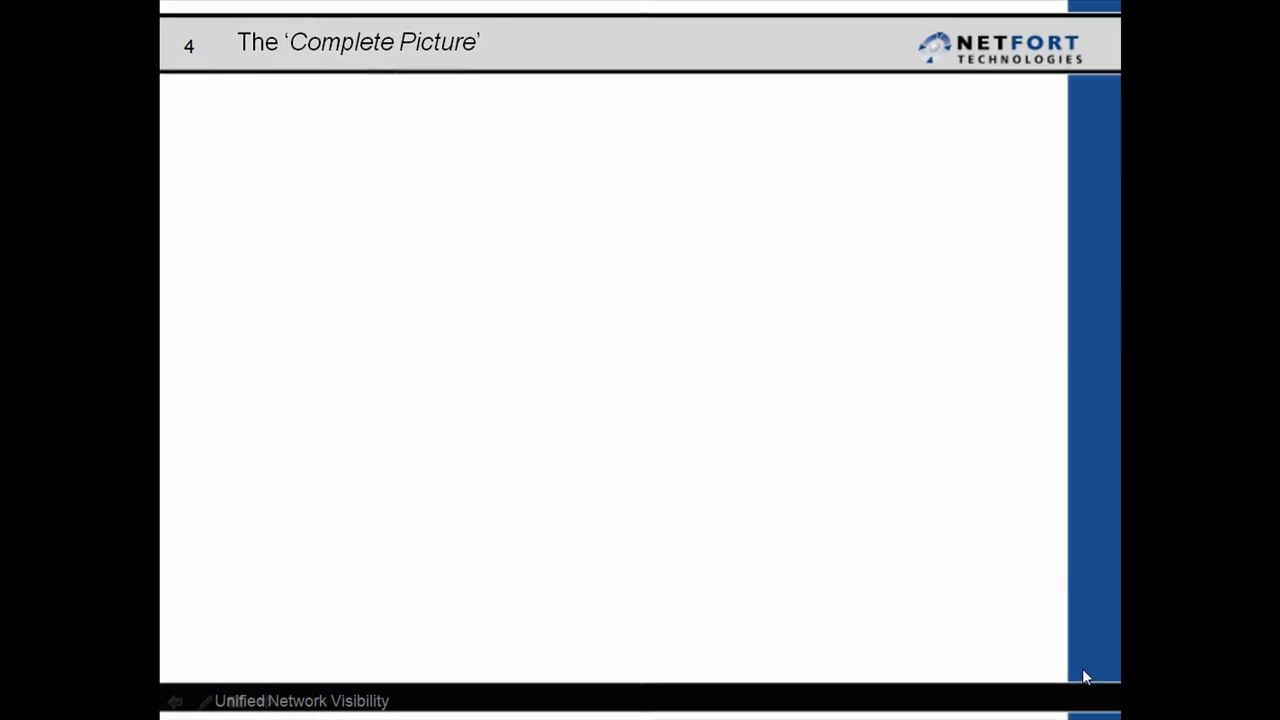
{"action": "left_click", "coordinate": [931, 612]}
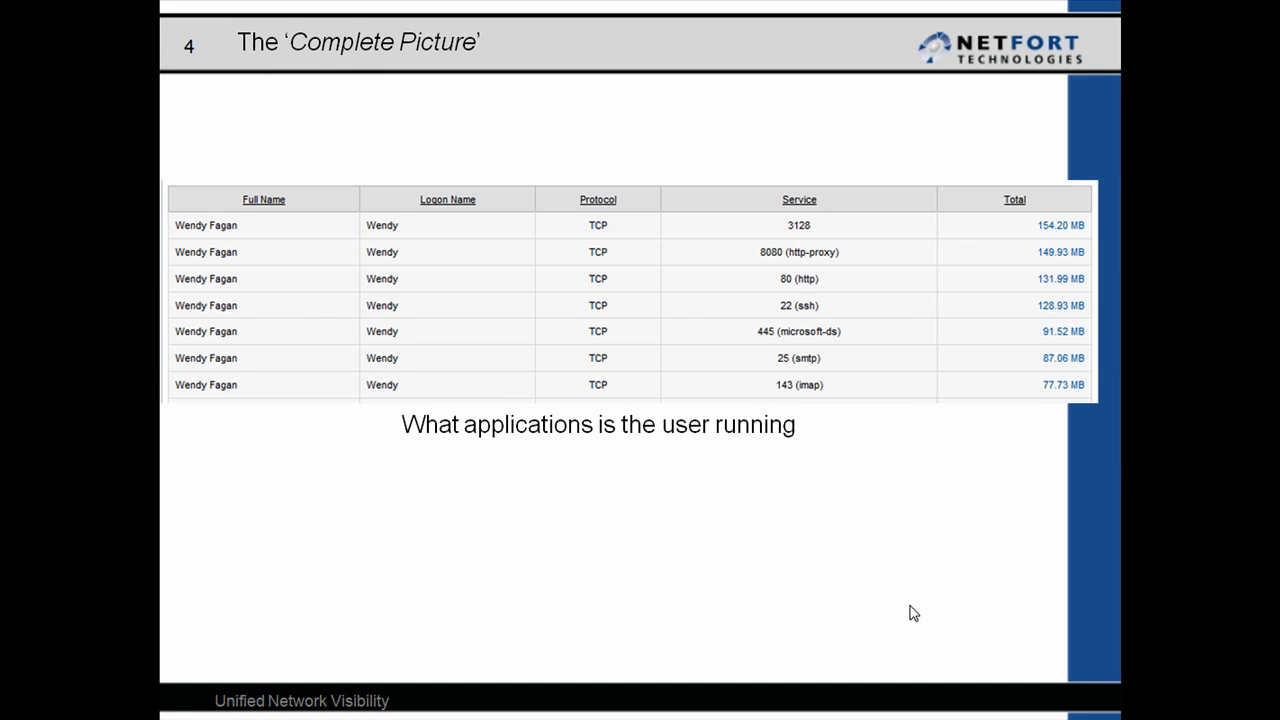
{"action": "left_click", "coordinate": [904, 588]}
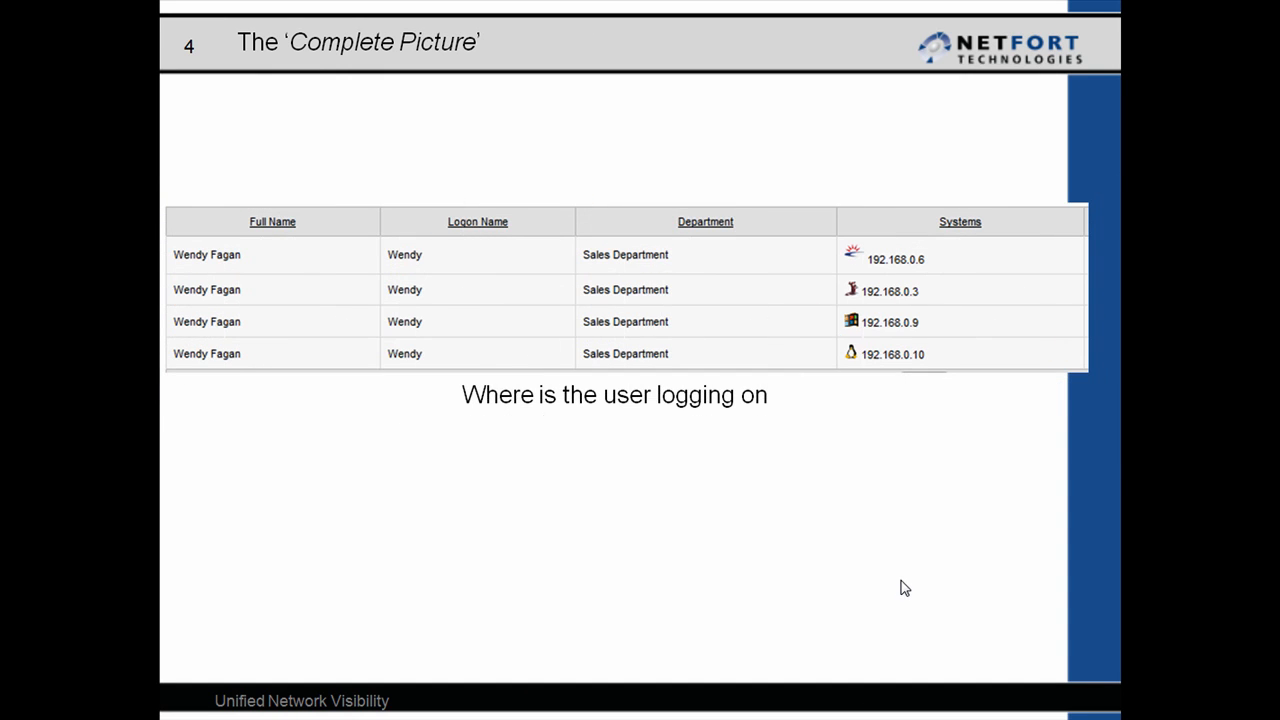
{"action": "left_click", "coordinate": [907, 585]}
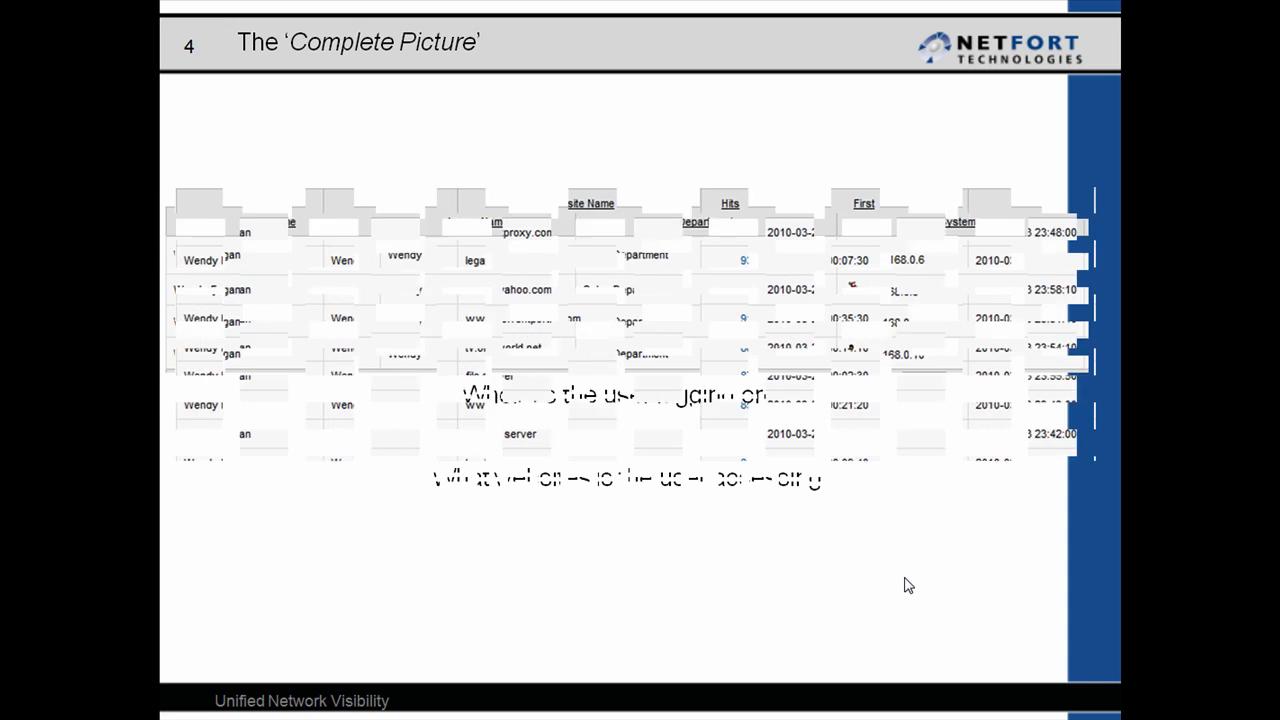
{"action": "left_click", "coordinate": [909, 590]}
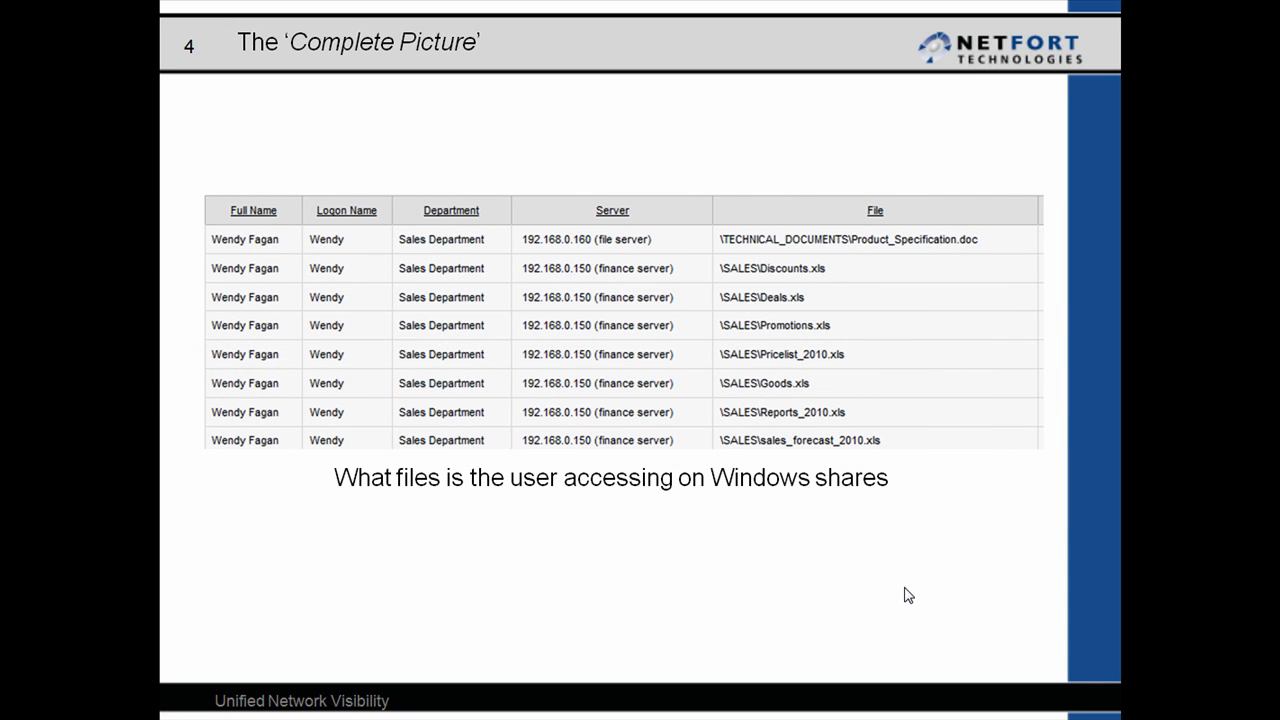
{"action": "left_click", "coordinate": [909, 595]}
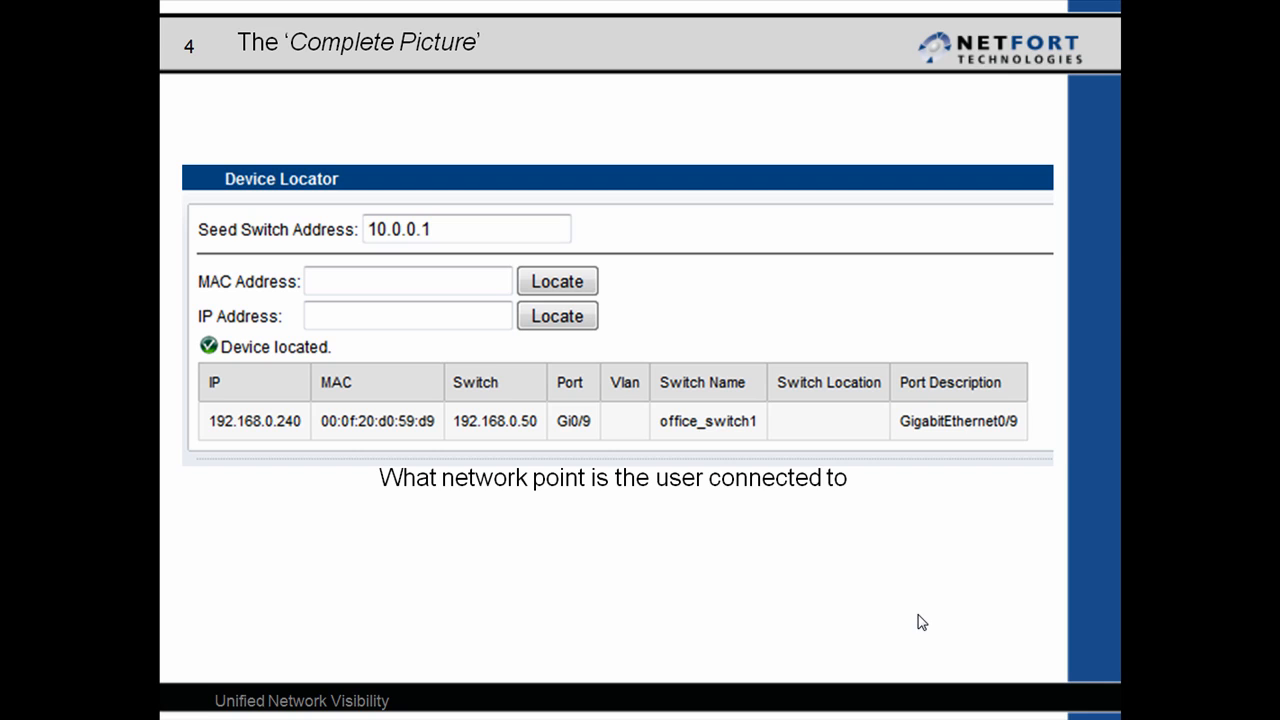
{"action": "left_click", "coordinate": [918, 615]}
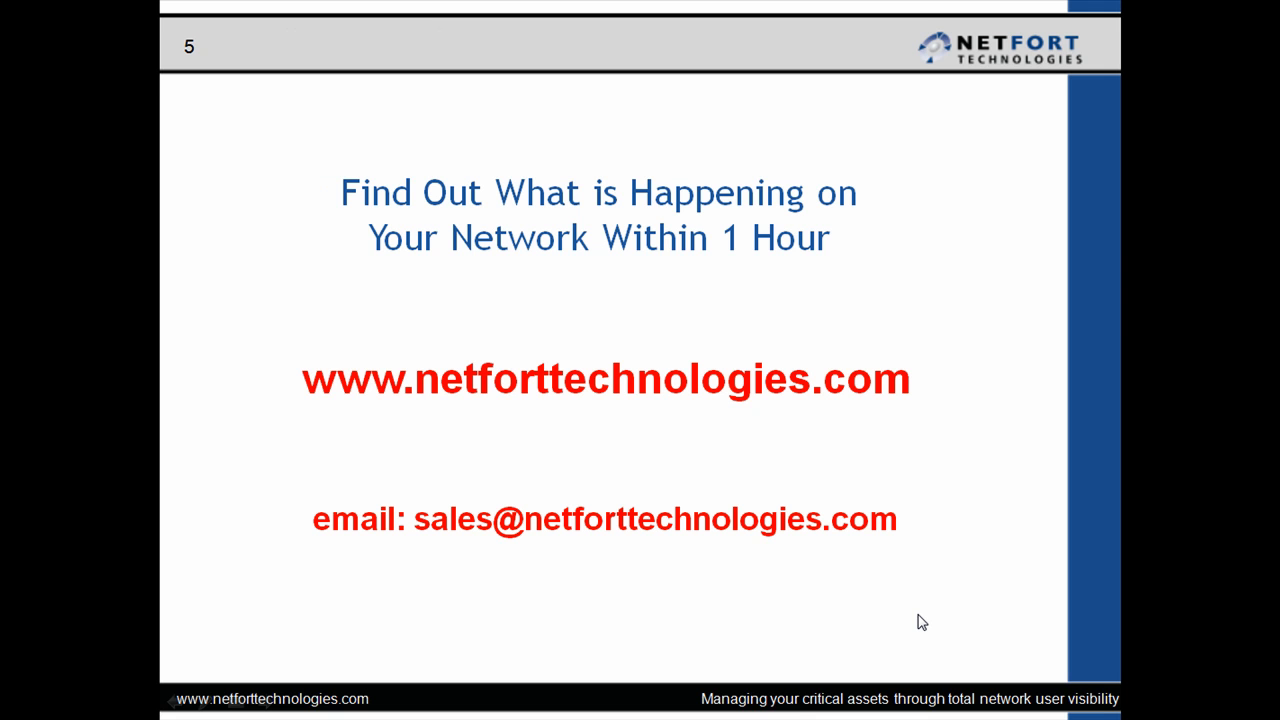